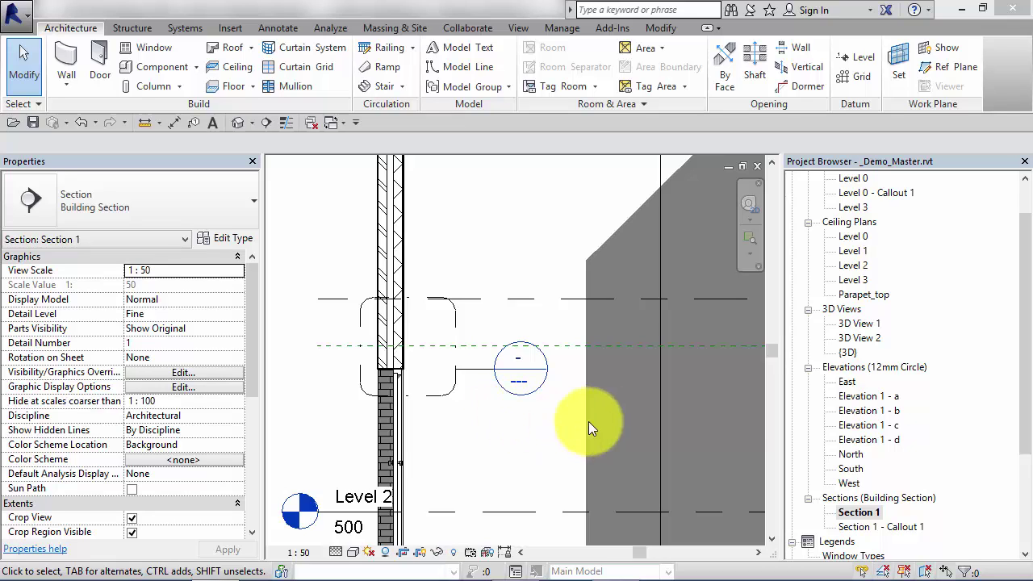
Open the {3D} view and pan to look over the whole building.
double_click(848, 352)
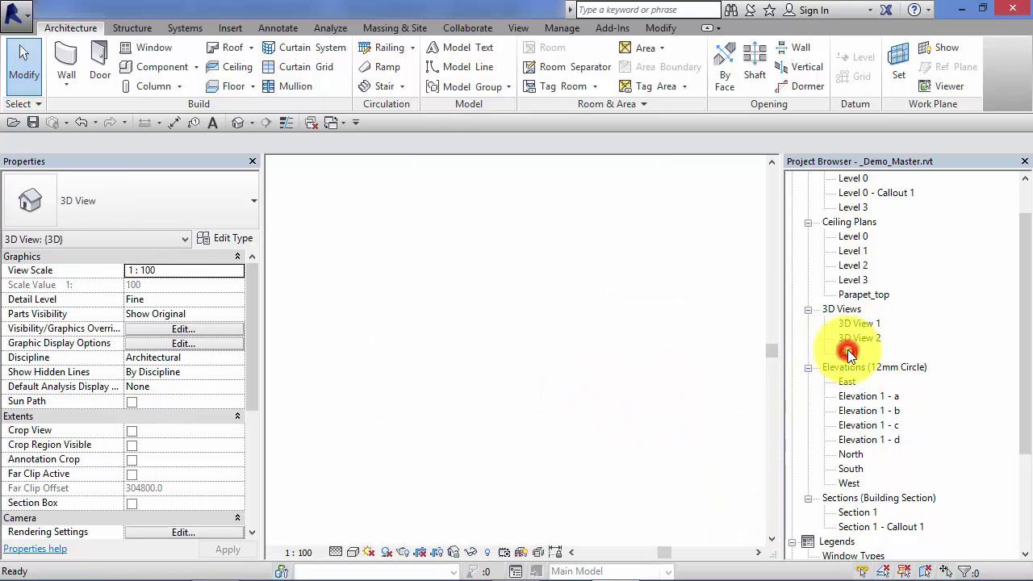
middle_click_drag(634, 456, 602, 444)
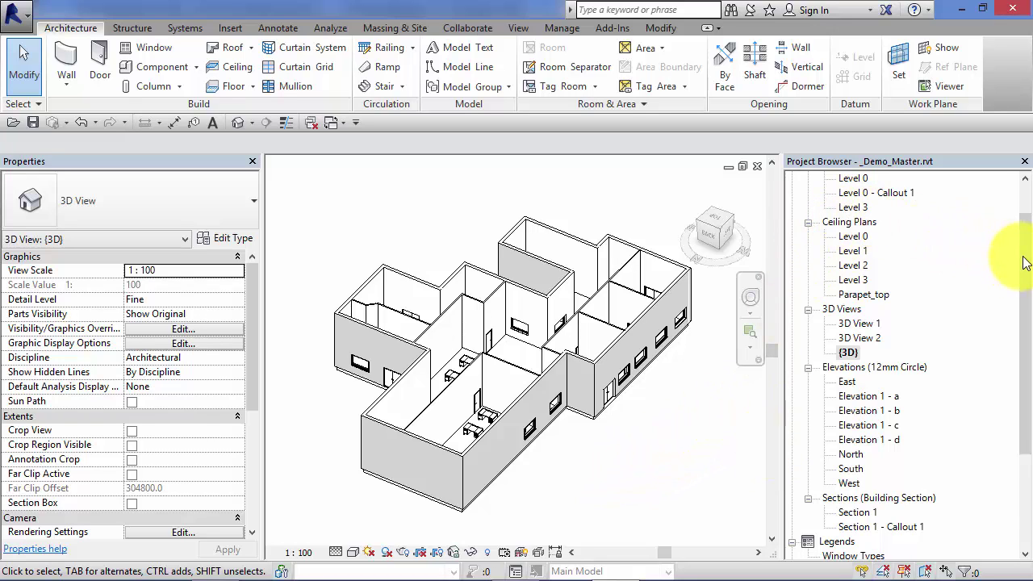
scroll(997, 202, "up", 1)
Open the Level 0 floor plan and zoom around it.
double_click(867, 228)
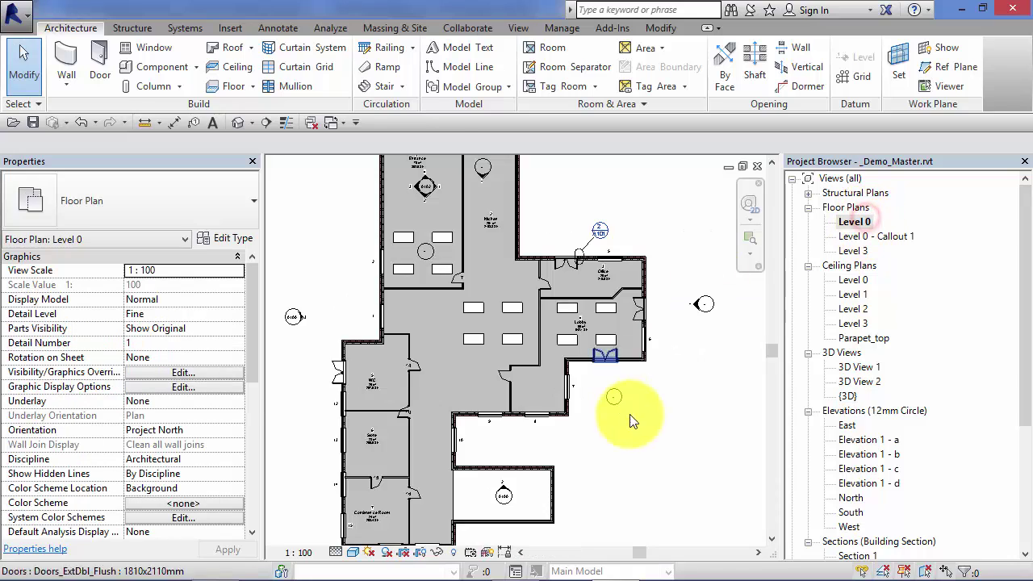
scroll(617, 434, "down", 2)
scroll(621, 431, "up", 3)
scroll(645, 387, "down", 2)
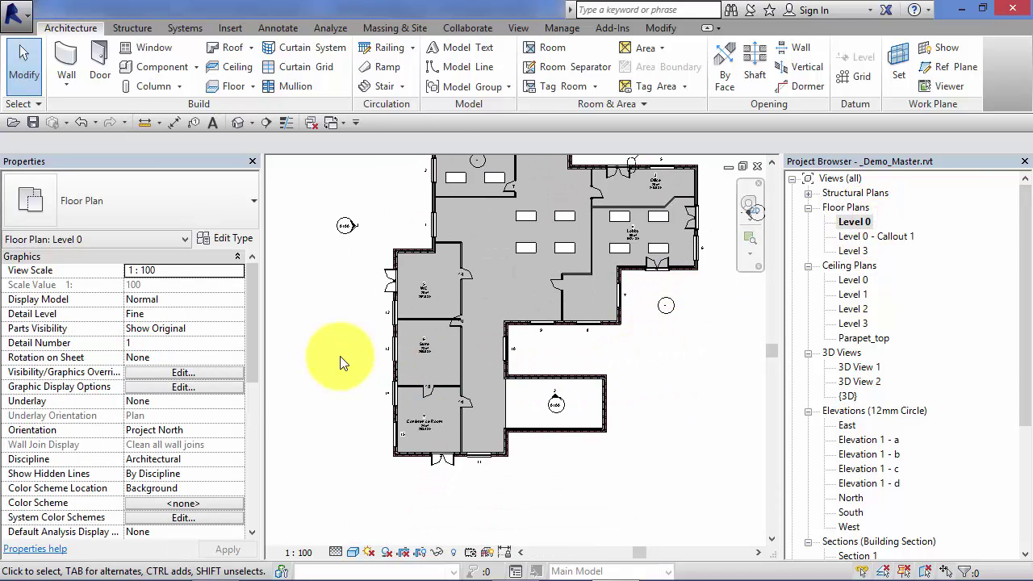
scroll(419, 364, "up", 2)
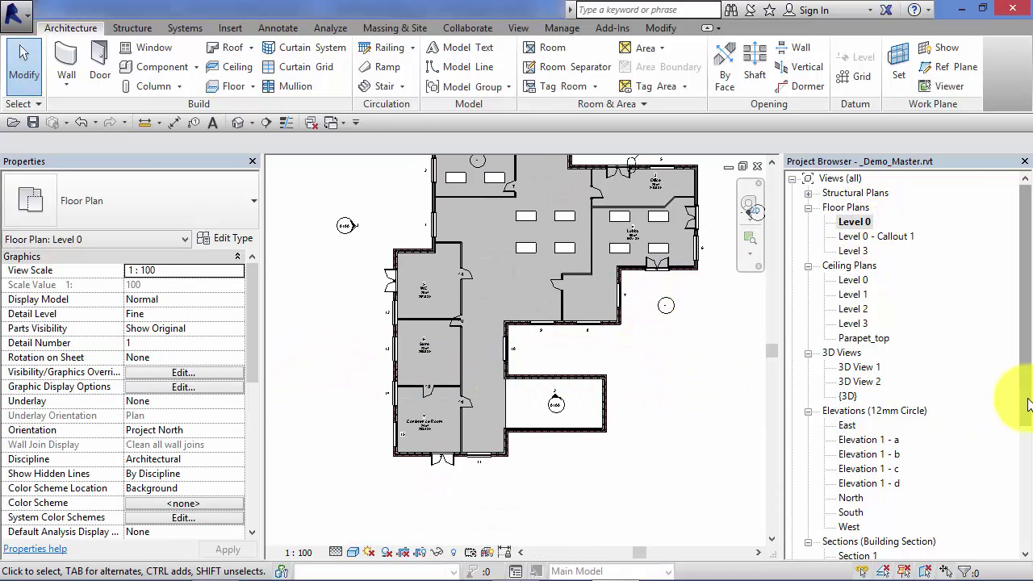
left_click_drag(1026, 404, 1025, 466)
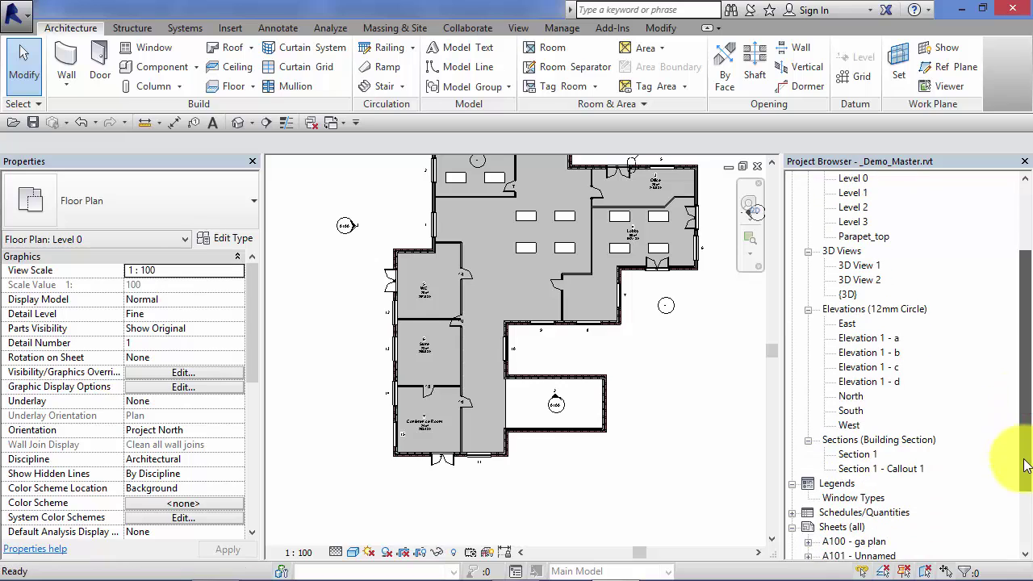
Open Section 1 and zoom in on the wall and the Section 1 - Callout 1 boundary.
double_click(859, 455)
scroll(526, 449, "down", 3)
middle_click_drag(496, 473, 423, 389)
scroll(423, 389, "up", 1)
scroll(429, 379, "up", 4)
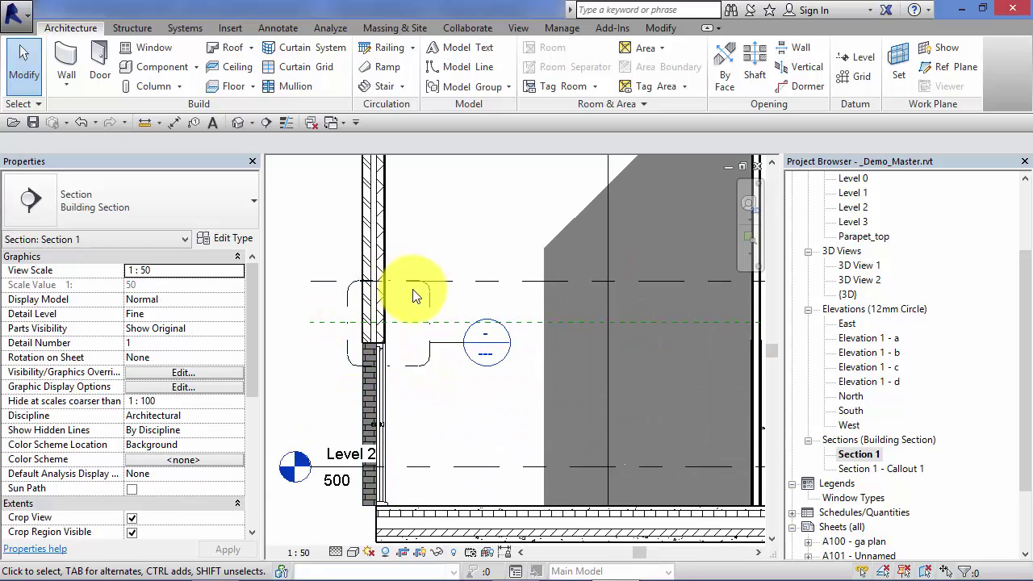
scroll(395, 379, "down", 4)
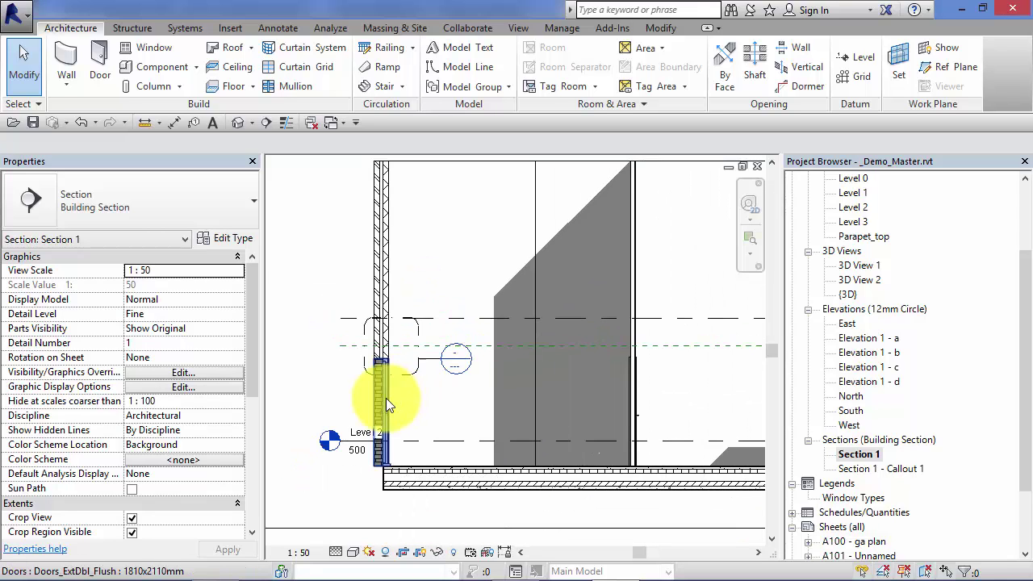
scroll(336, 420, "up", 1)
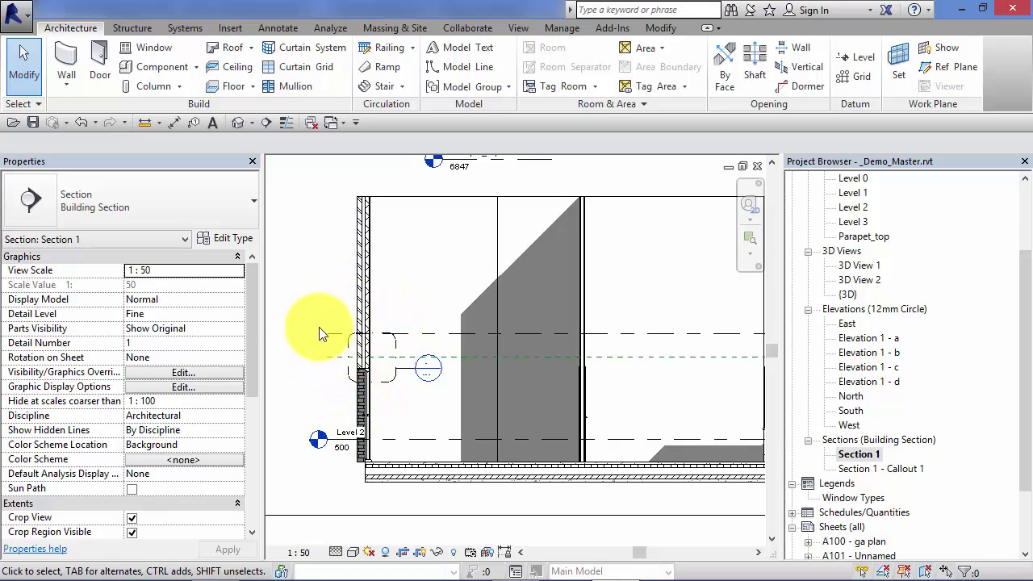
scroll(331, 347, "up", 2)
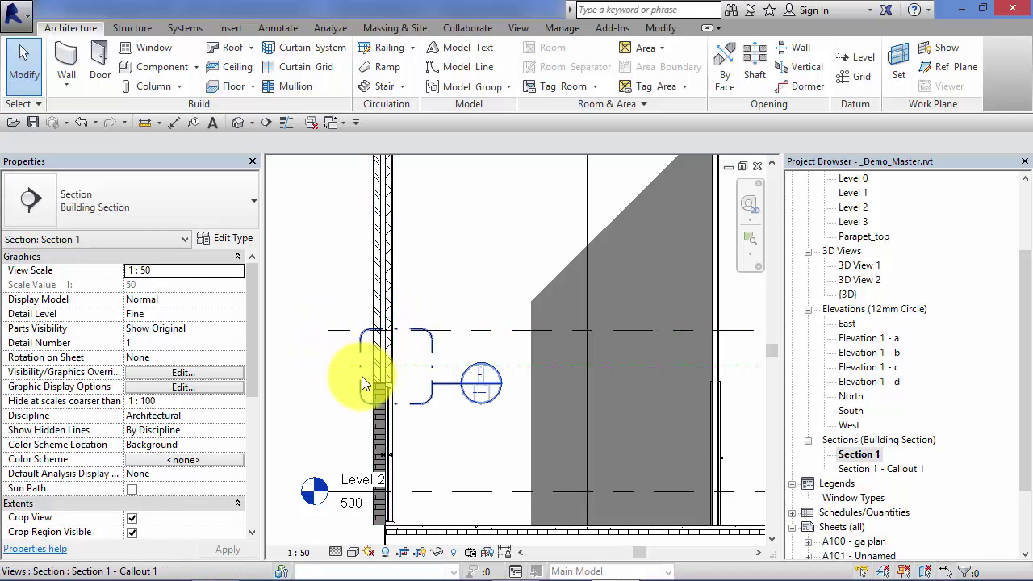
scroll(355, 380, "up", 4)
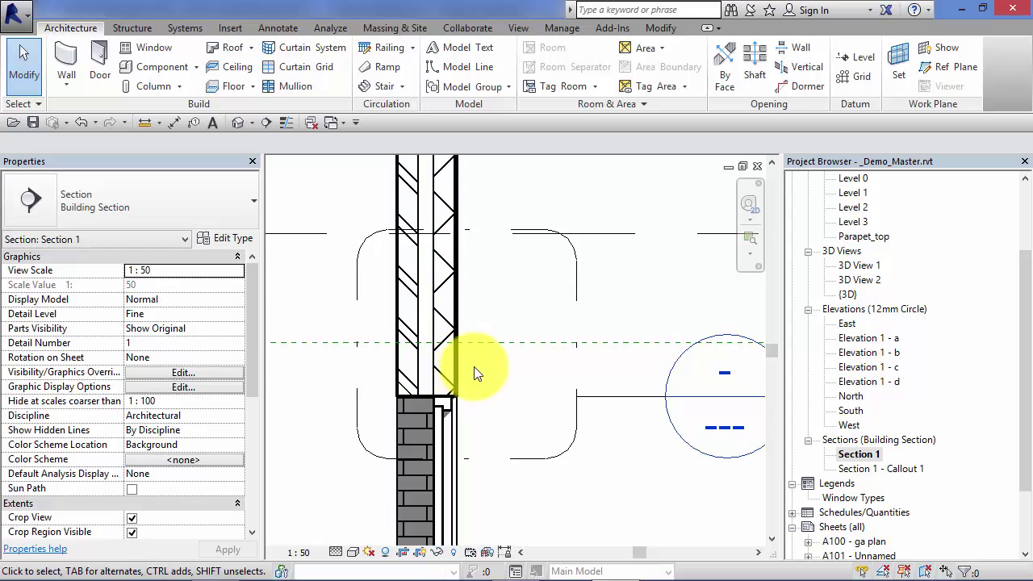
scroll(495, 381, "down", 5)
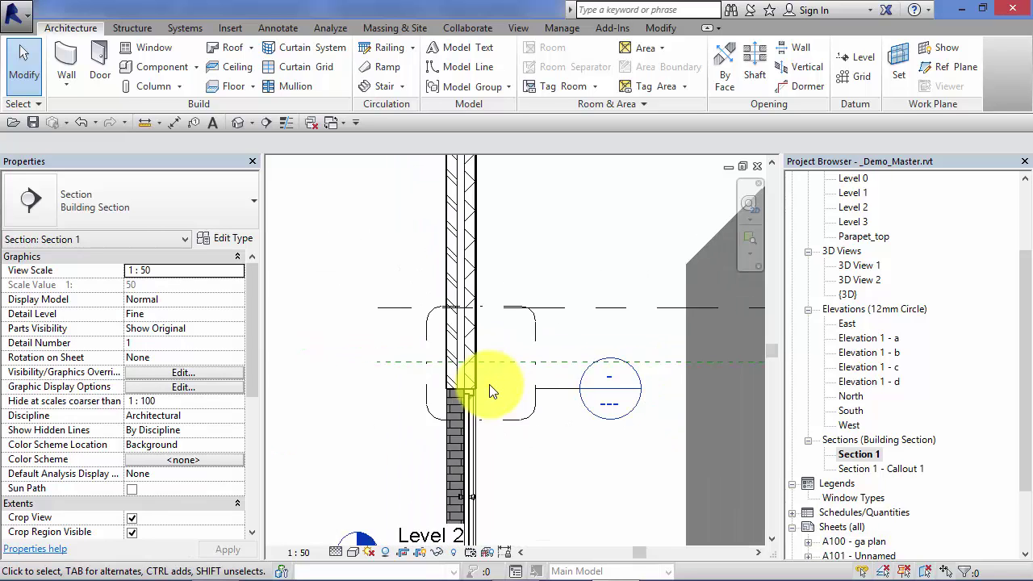
middle_click_drag(468, 438, 434, 422)
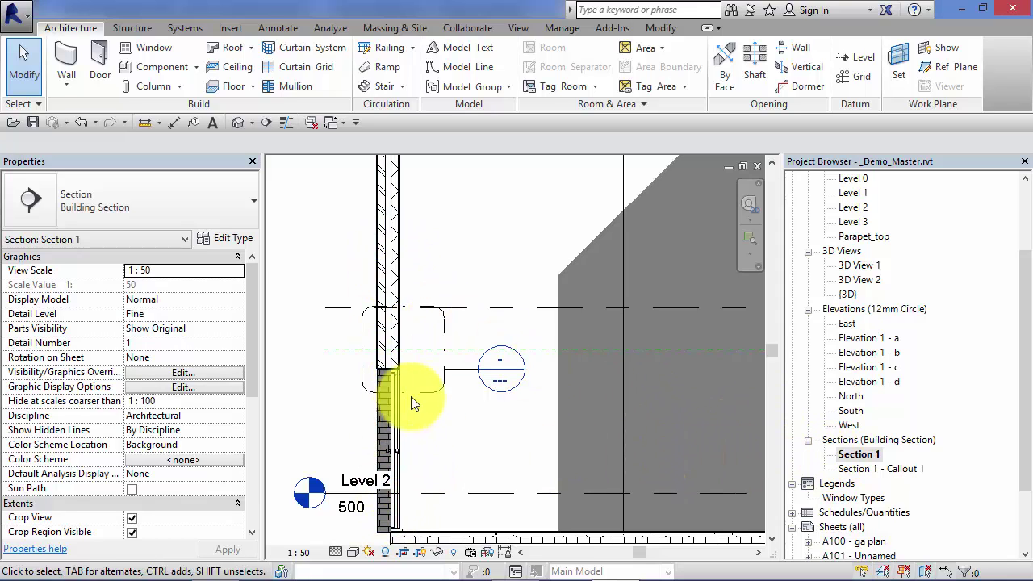
scroll(456, 411, "up", 3)
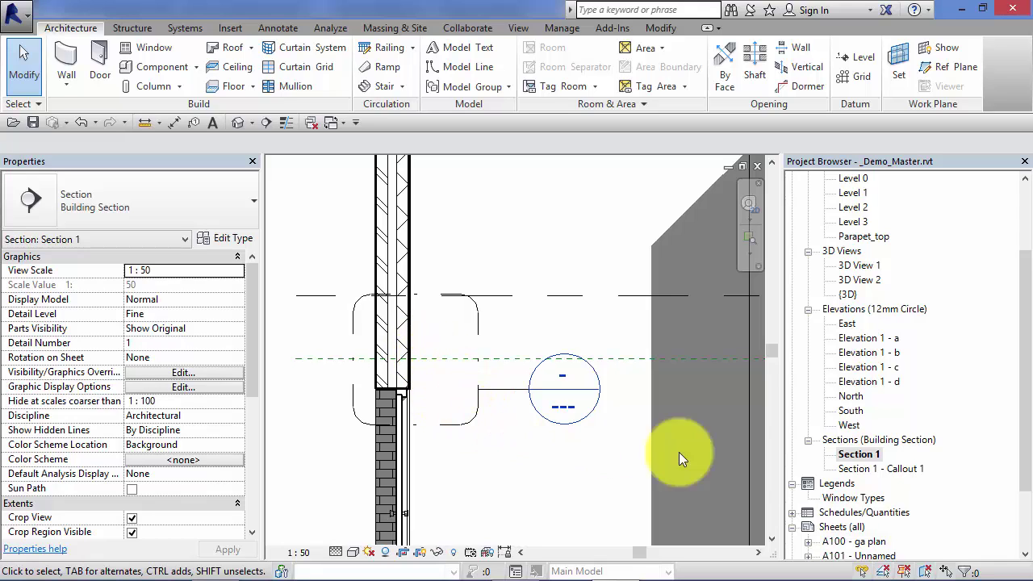
Open the Section 1 - Callout 1 detail view and pan down to the wall base.
double_click(872, 469)
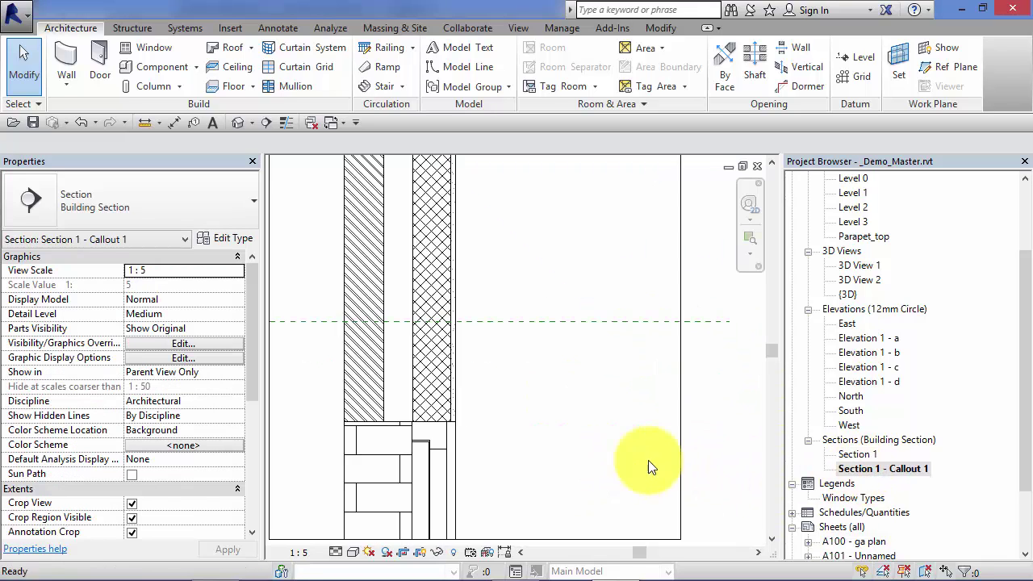
middle_click_drag(543, 466, 628, 413)
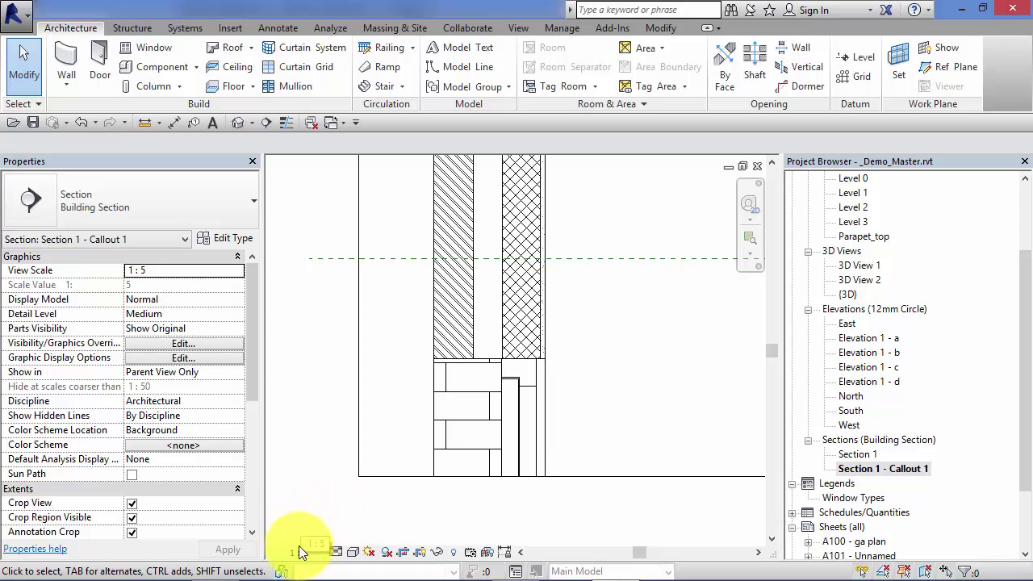
middle_click_drag(591, 394, 542, 455)
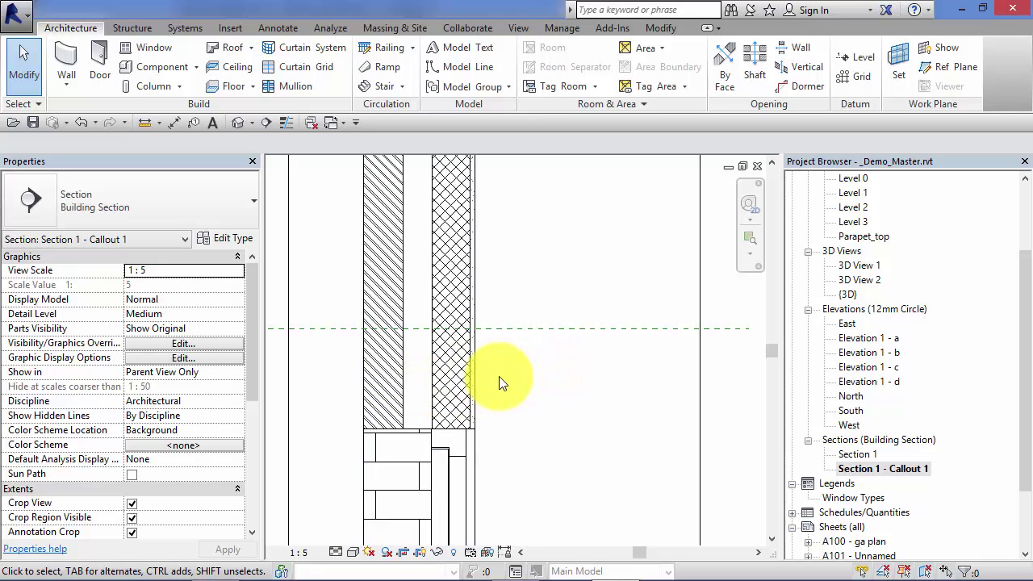
scroll(517, 472, "up", 2)
middle_click_drag(525, 490, 547, 346)
scroll(547, 345, "up", 1)
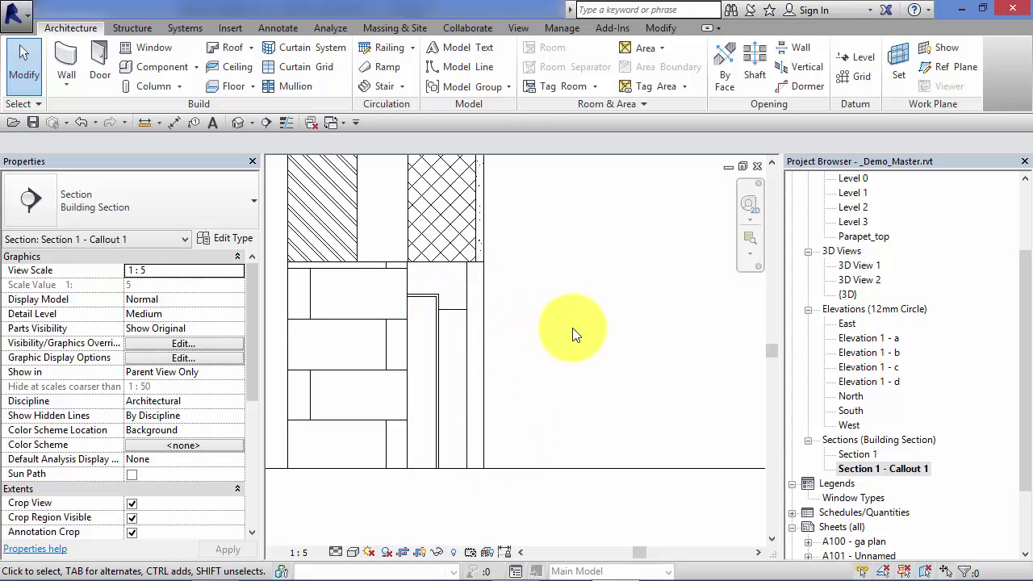
scroll(572, 328, "down", 3)
Zoom and centre the 1:5 callout view on the window head.
middle_click_drag(592, 340, 531, 470)
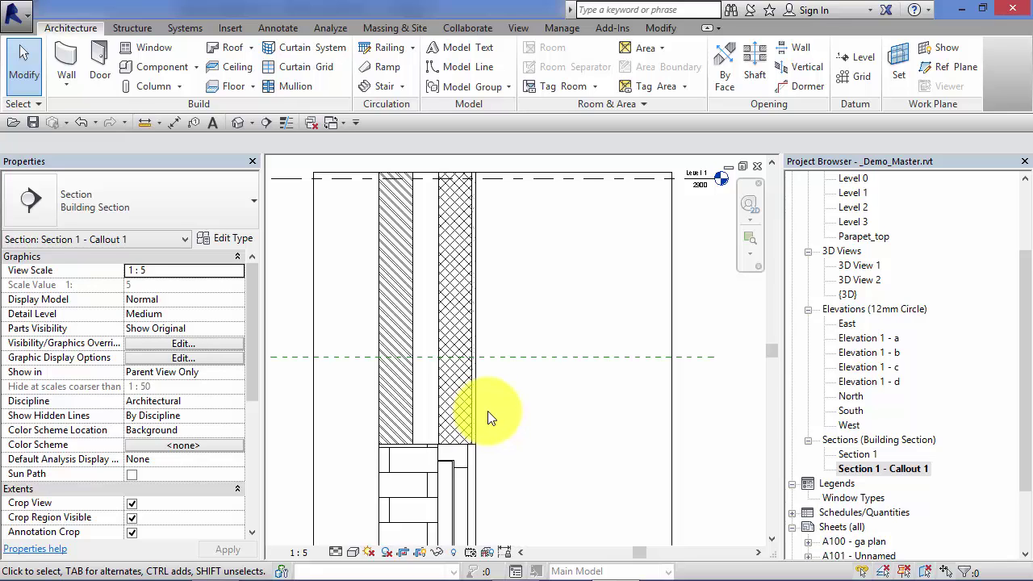
scroll(511, 452, "up", 1)
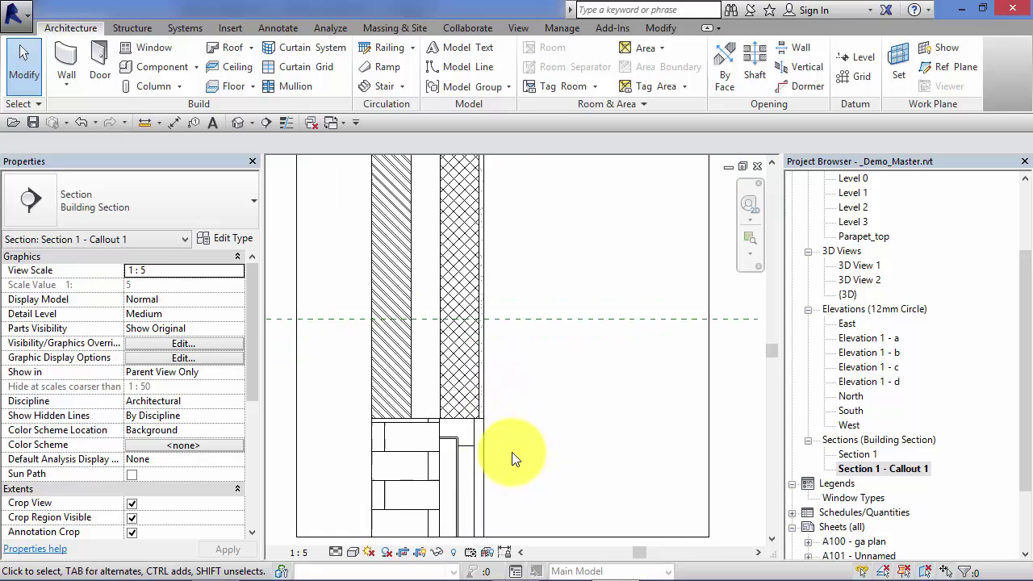
scroll(512, 452, "up", 2)
middle_click_drag(511, 452, 533, 441)
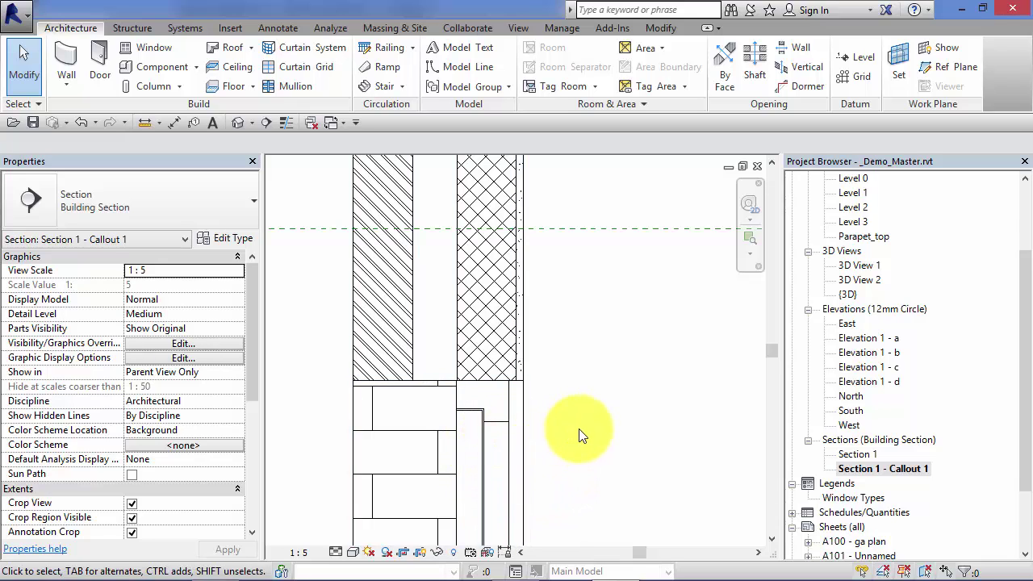
middle_click_drag(599, 431, 621, 395)
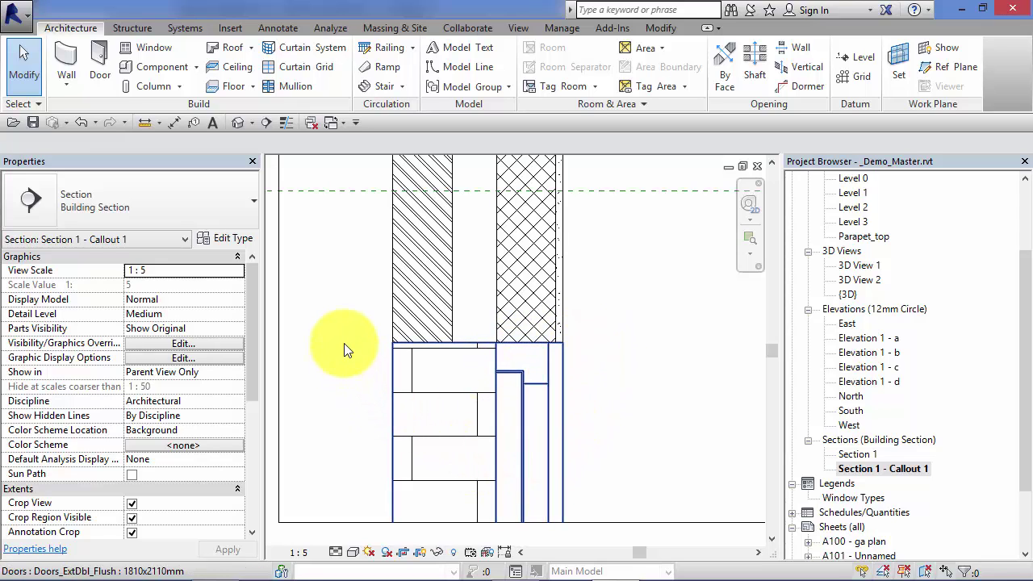
middle_click_drag(344, 342, 362, 374)
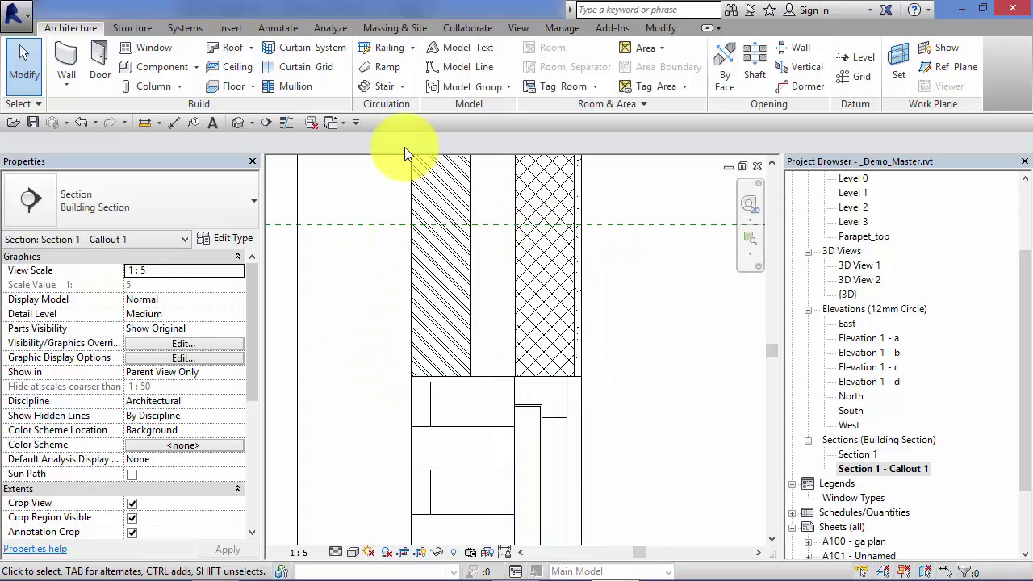
Start Annotate > Component > Detail Component and open the type list.
left_click(291, 30)
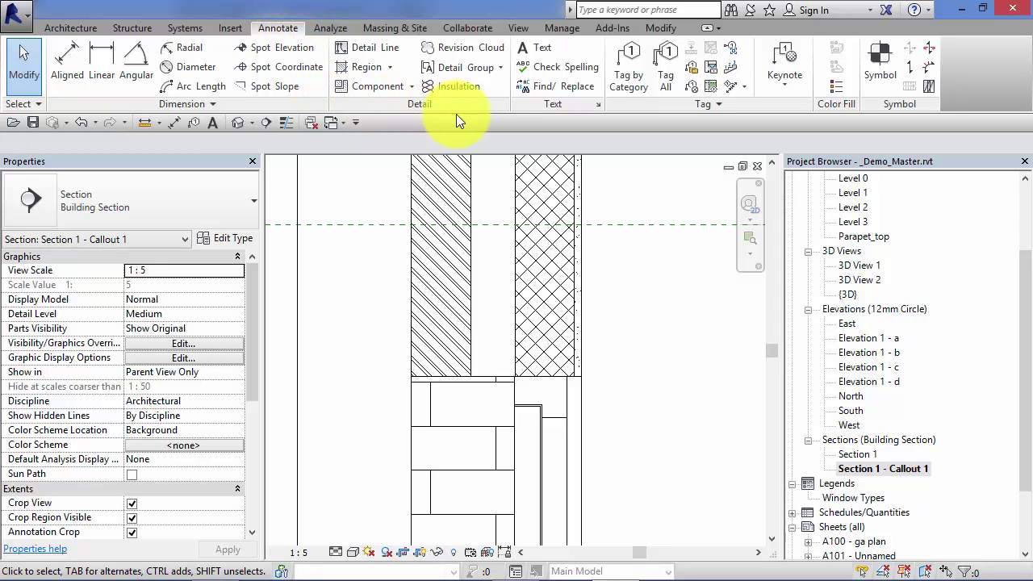
left_click(412, 88)
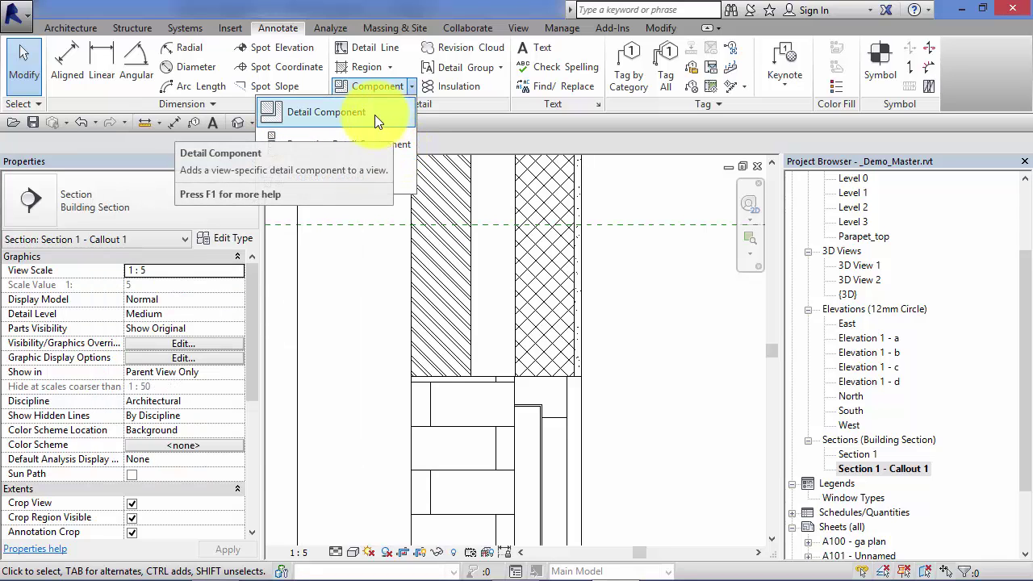
left_click(295, 109)
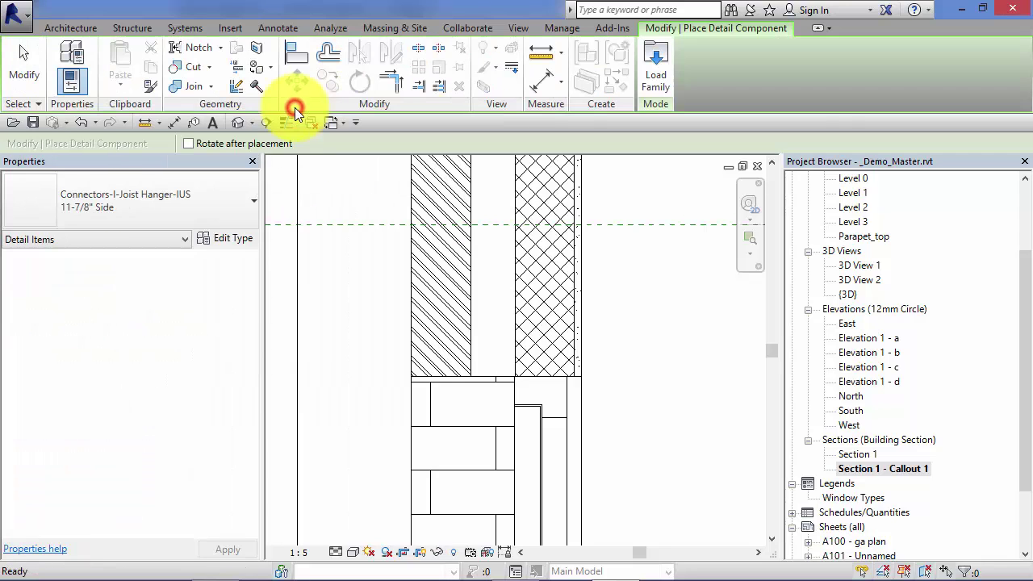
left_click(240, 208)
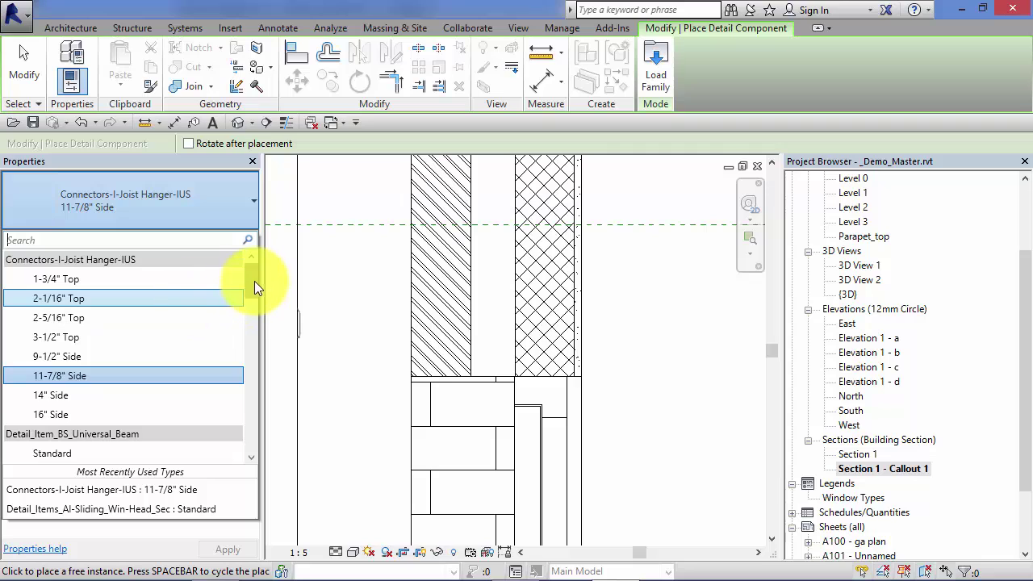
left_click_drag(253, 281, 252, 302)
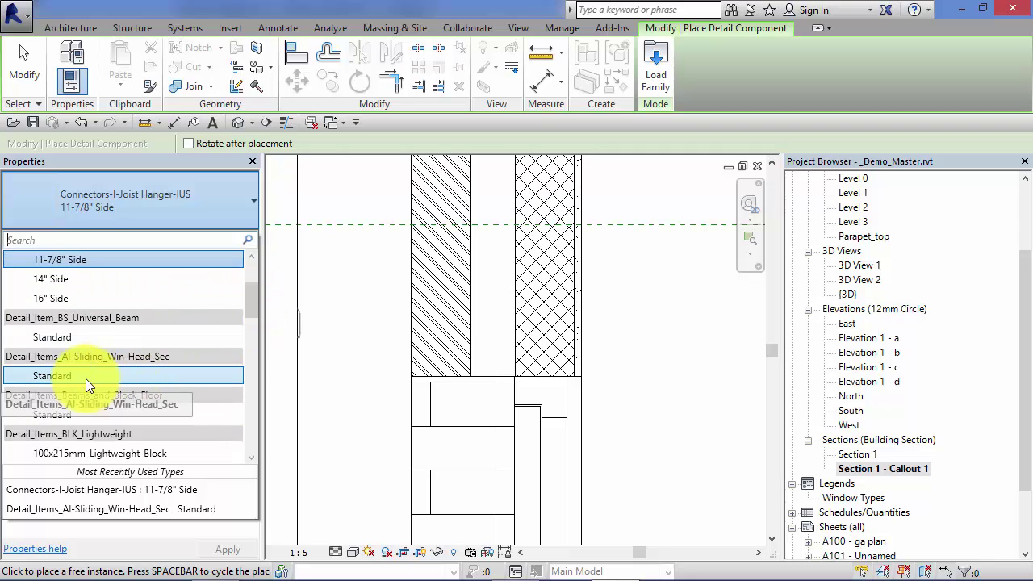
Place a Detail_Items_Al-Sliding_Win-Head_Sec Standard component at the window opening head.
left_click(86, 379)
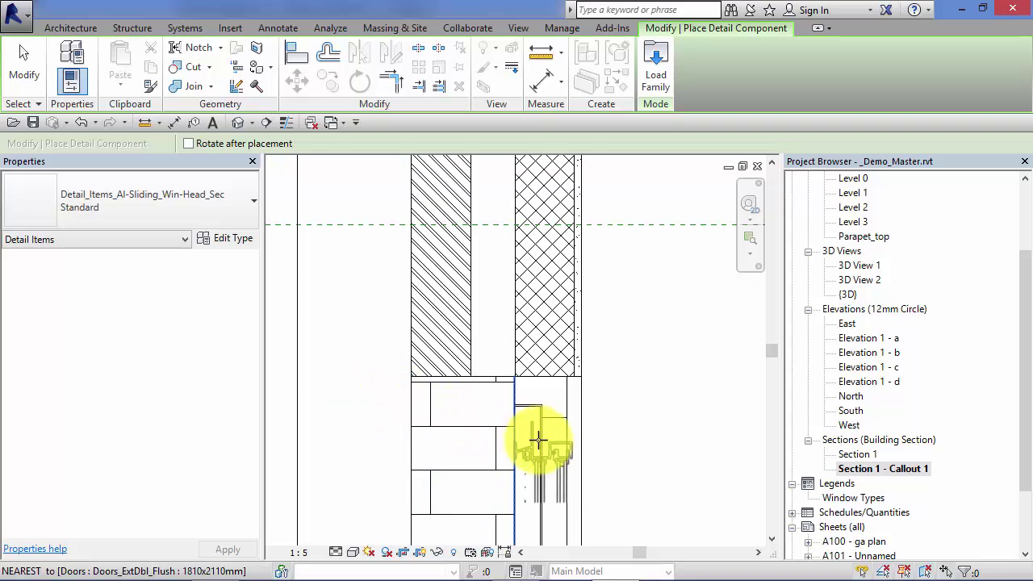
scroll(626, 437, "up", 3)
middle_click_drag(621, 437, 590, 380)
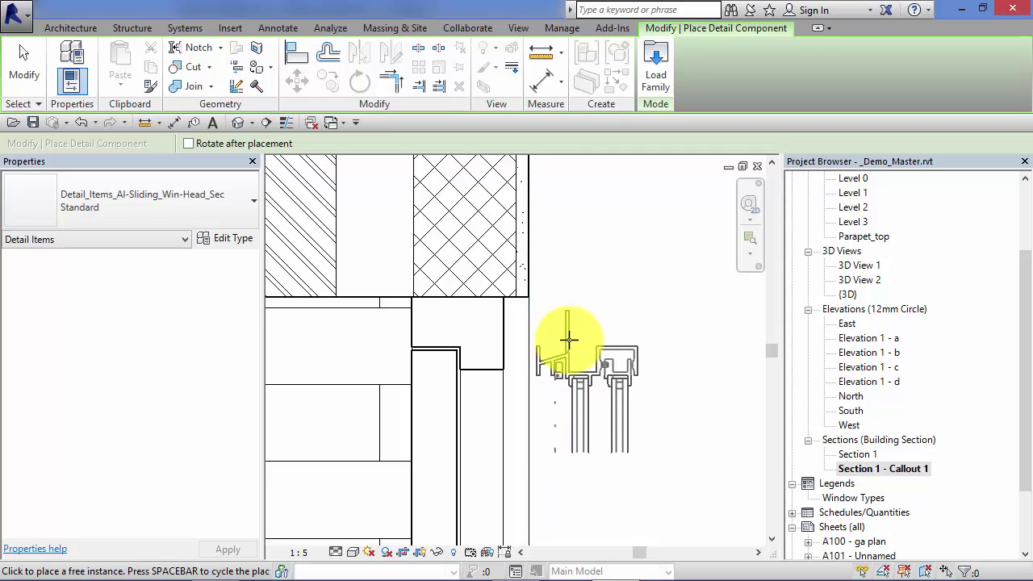
scroll(571, 340, "up", 1)
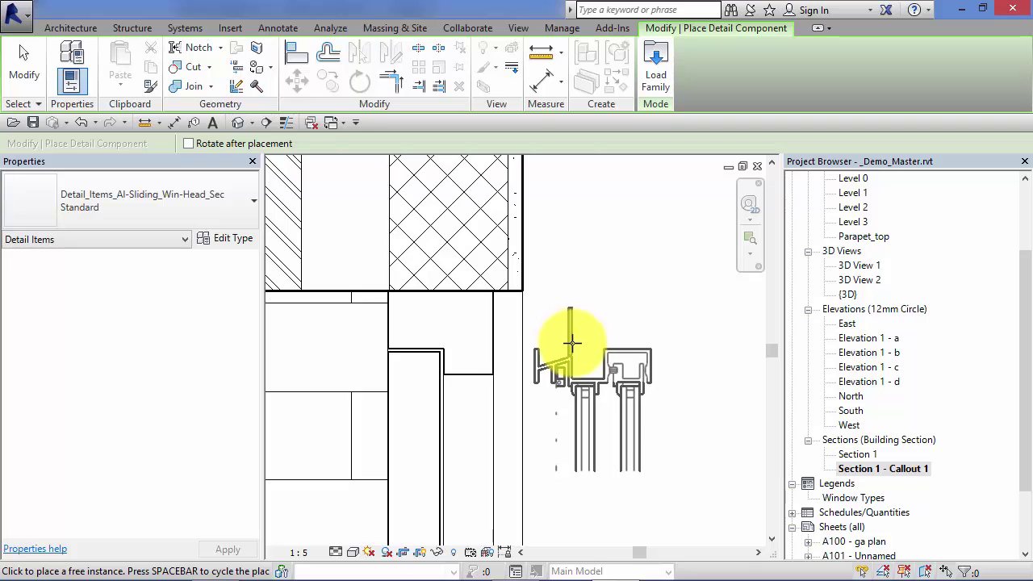
middle_click_drag(443, 349, 472, 394)
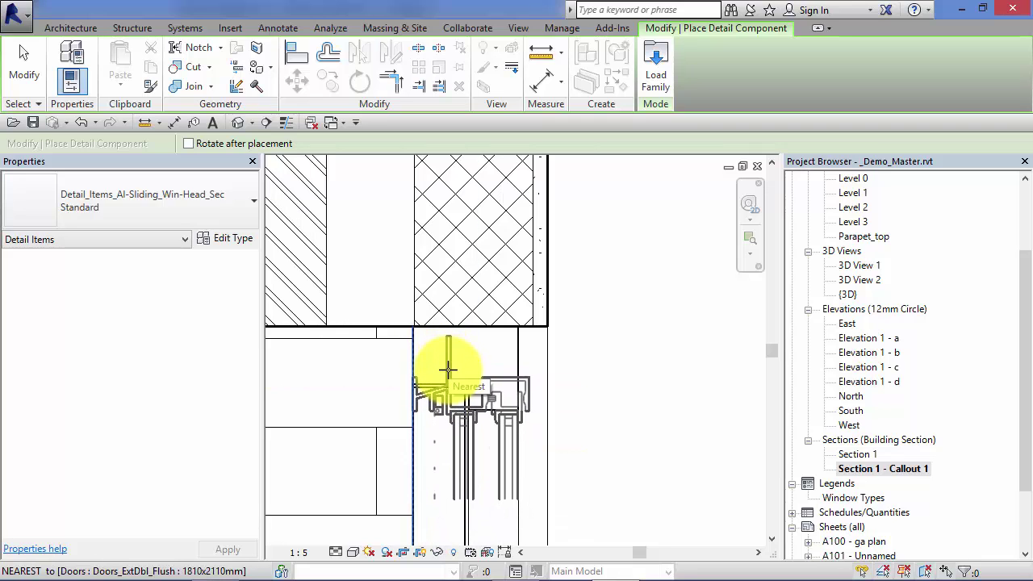
left_click(449, 370)
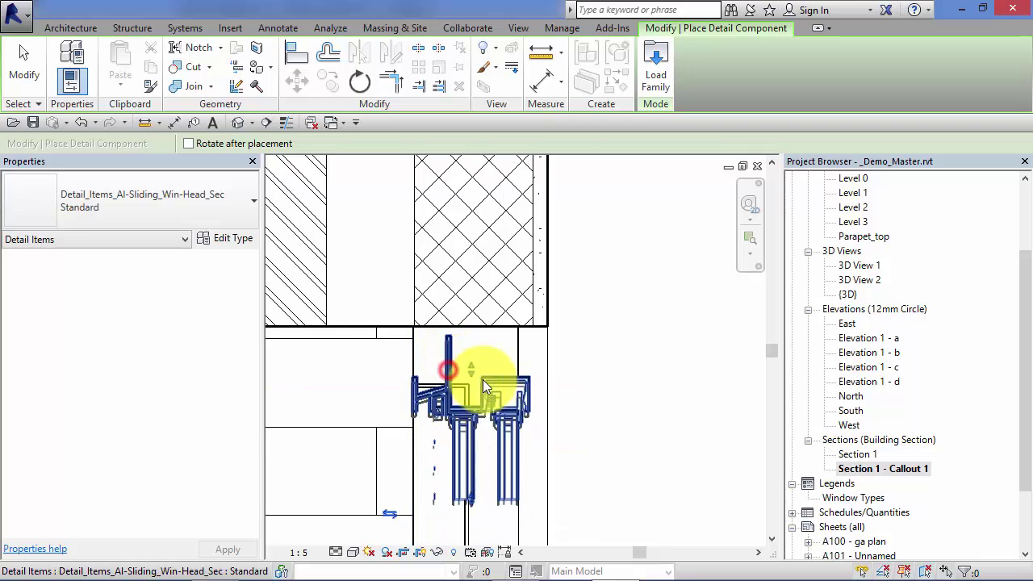
left_click(16, 71)
Pan and zoom the section to review the placed window head.
middle_click_drag(653, 434, 722, 387)
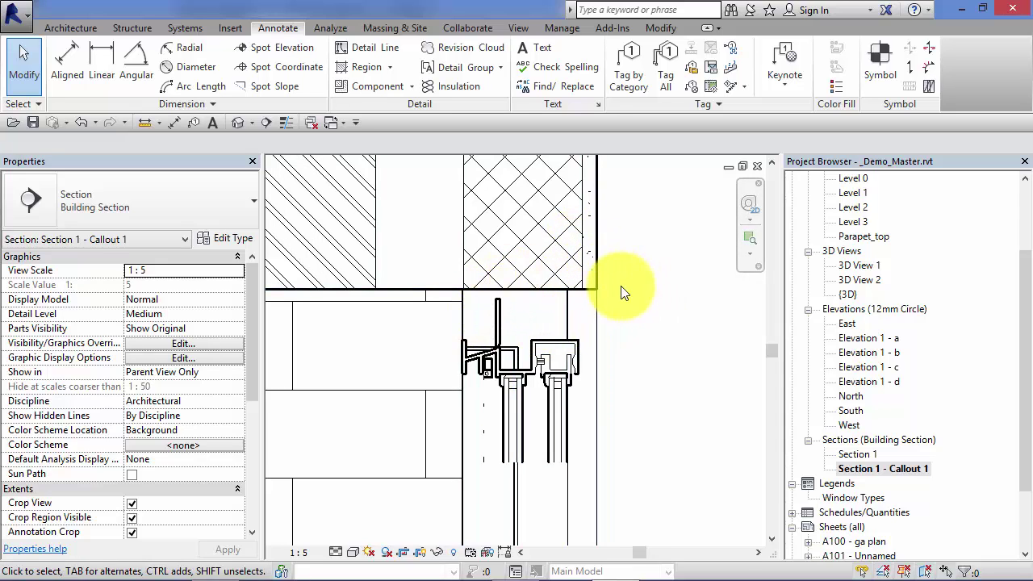
middle_click_drag(657, 423, 655, 404)
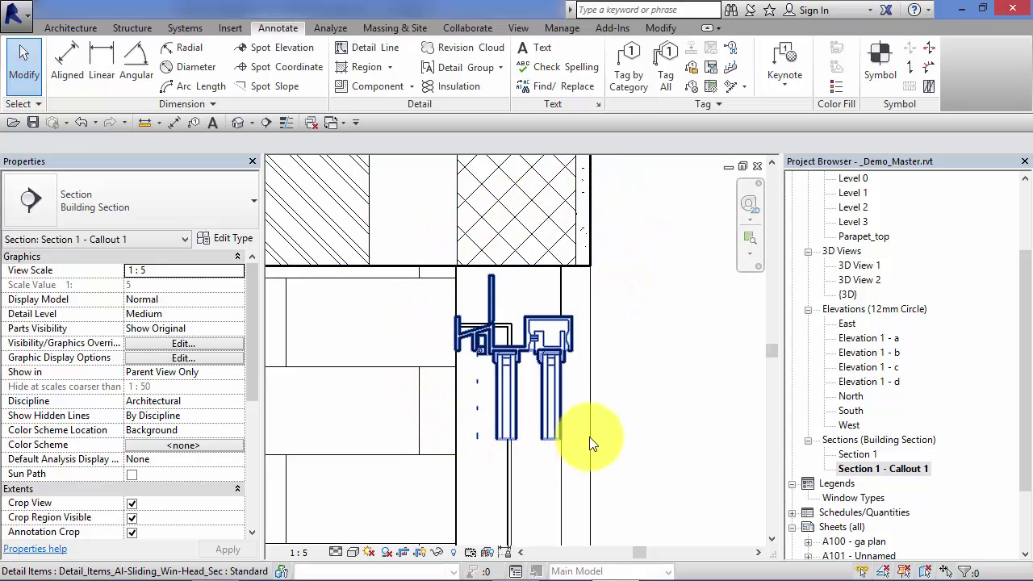
middle_click_drag(649, 418, 657, 463)
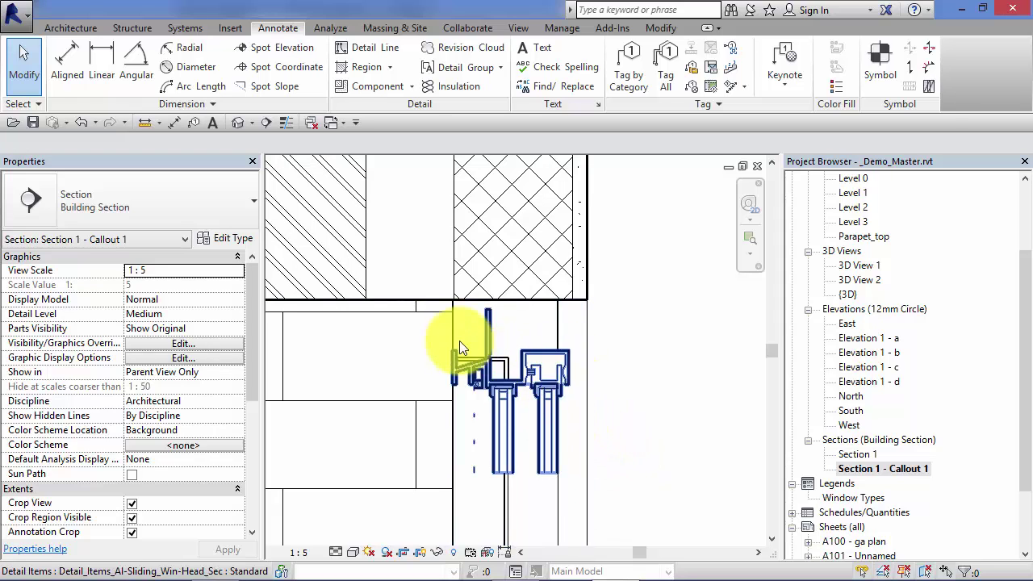
scroll(657, 387, "down", 2)
middle_click_drag(648, 382, 512, 479)
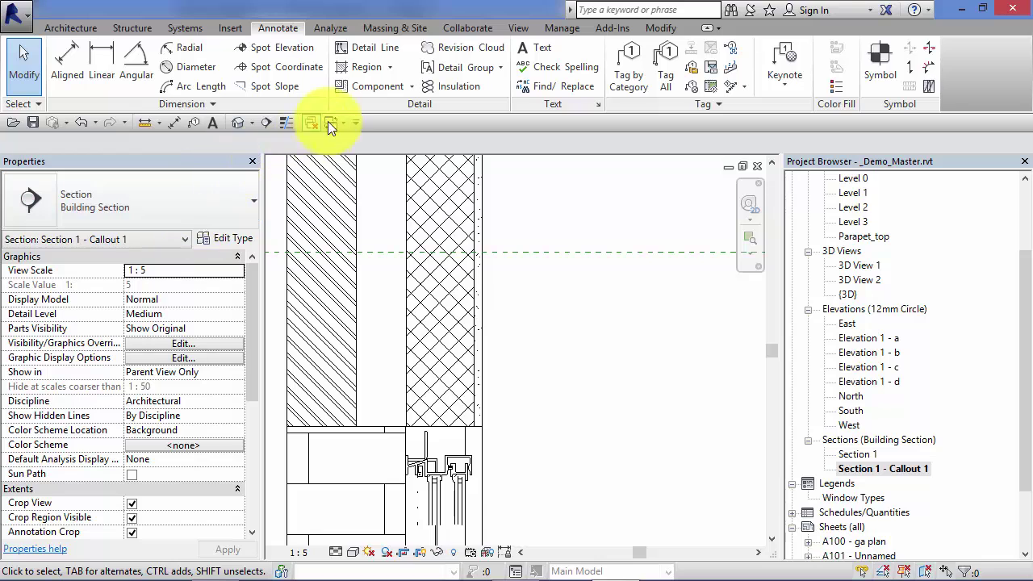
Place two C-Steel_Purlin_Rail 225mm_Deep detail components beside the wall.
left_click(411, 86)
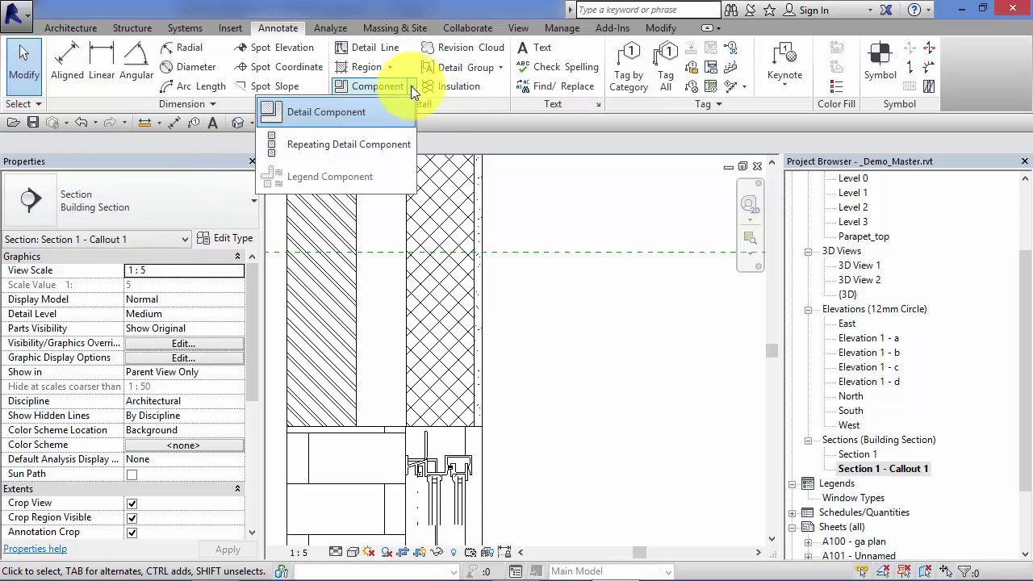
left_click(346, 110)
left_click(244, 195)
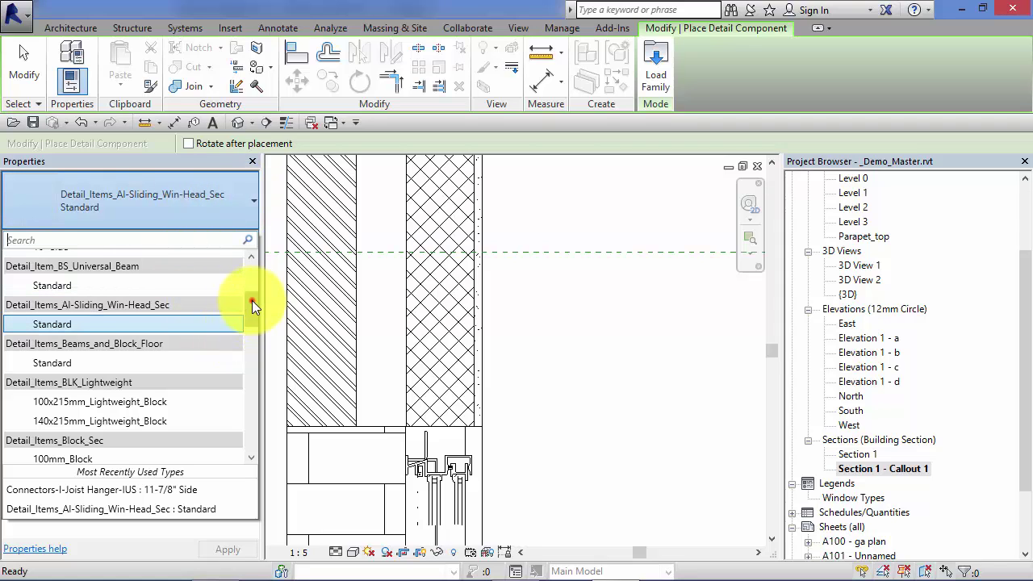
left_click_drag(252, 300, 233, 344)
left_click(129, 334)
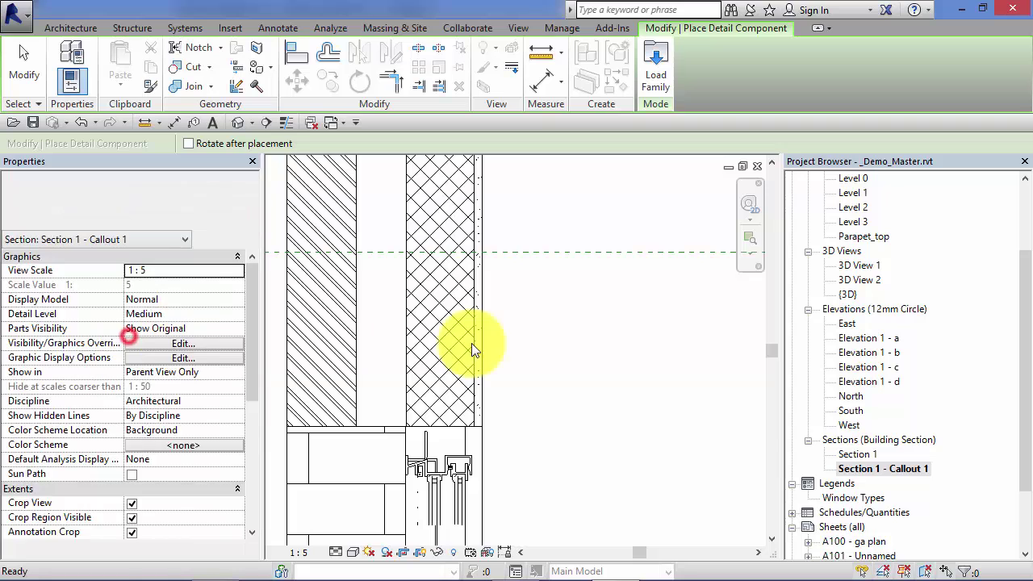
scroll(641, 339, "down", 2)
mouse_move(641, 339)
middle_mouse_down()
mouse_move(549, 374)
mouse_move(480, 356)
middle_mouse_up()
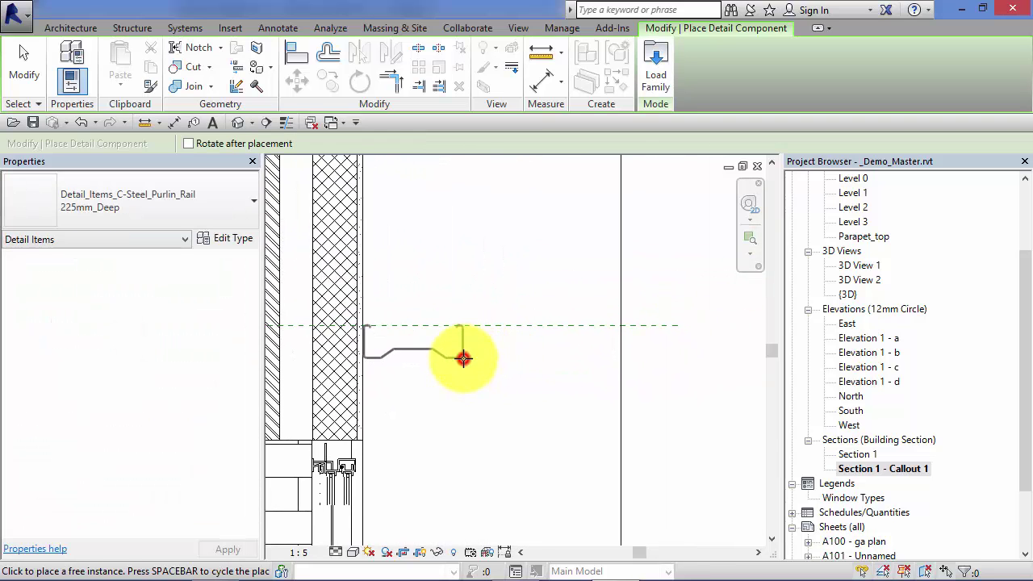
left_click(463, 358)
middle_click_drag(498, 382, 627, 388)
left_click(584, 430)
Place Timber_Stud 50x100mm components against the wall and finish placement.
left_click(254, 213)
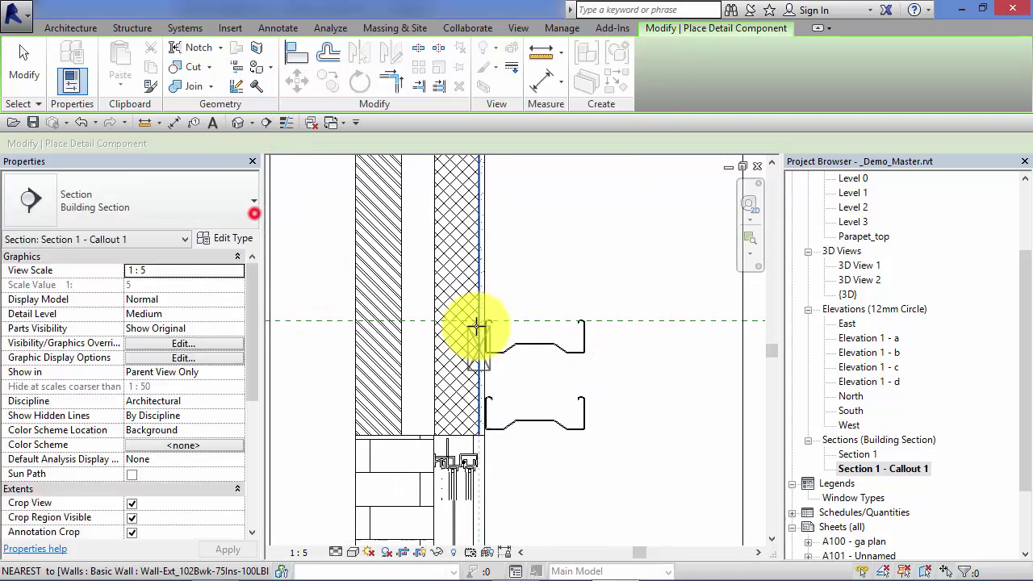
scroll(484, 307, "down", 2)
scroll(512, 288, "down", 2)
middle_click_drag(461, 218, 415, 331)
scroll(415, 330, "up", 5)
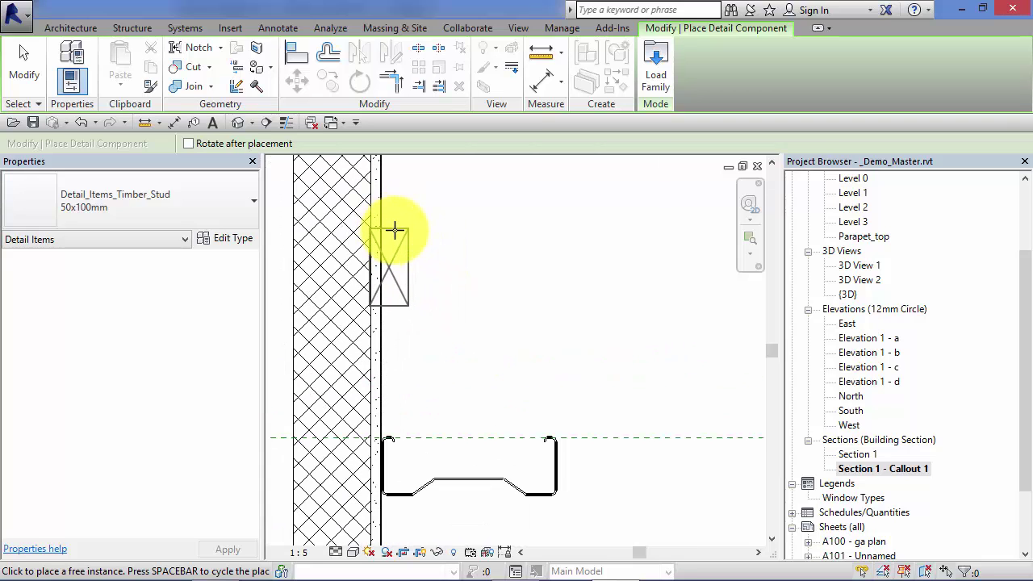
left_click(391, 231)
scroll(493, 240, "down", 2)
middle_click_drag(493, 240, 549, 307)
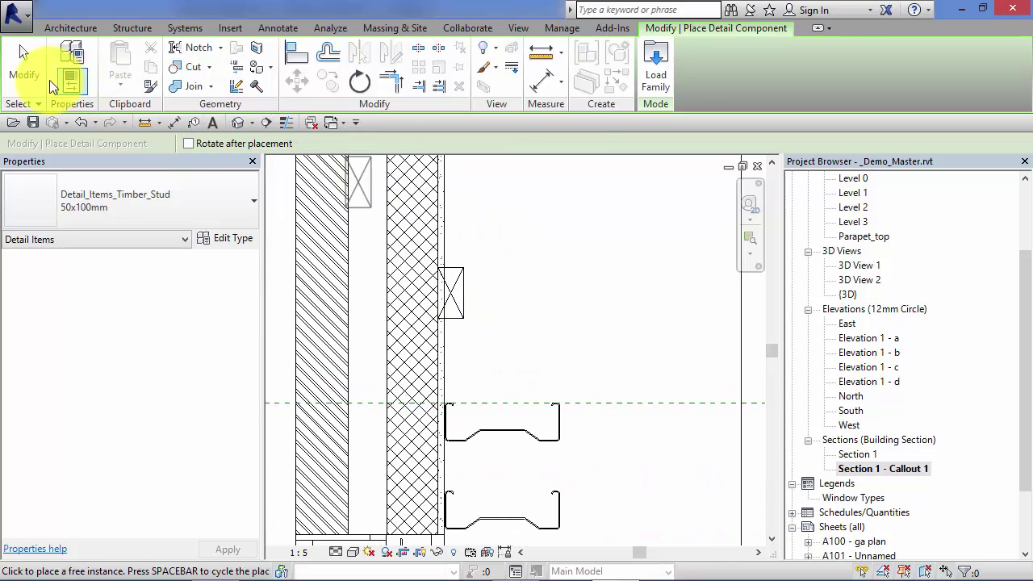
left_click(24, 64)
Pan the section to review the placed purlin rails and timber studs.
scroll(530, 310, "down", 1)
middle_click_drag(565, 349, 520, 314)
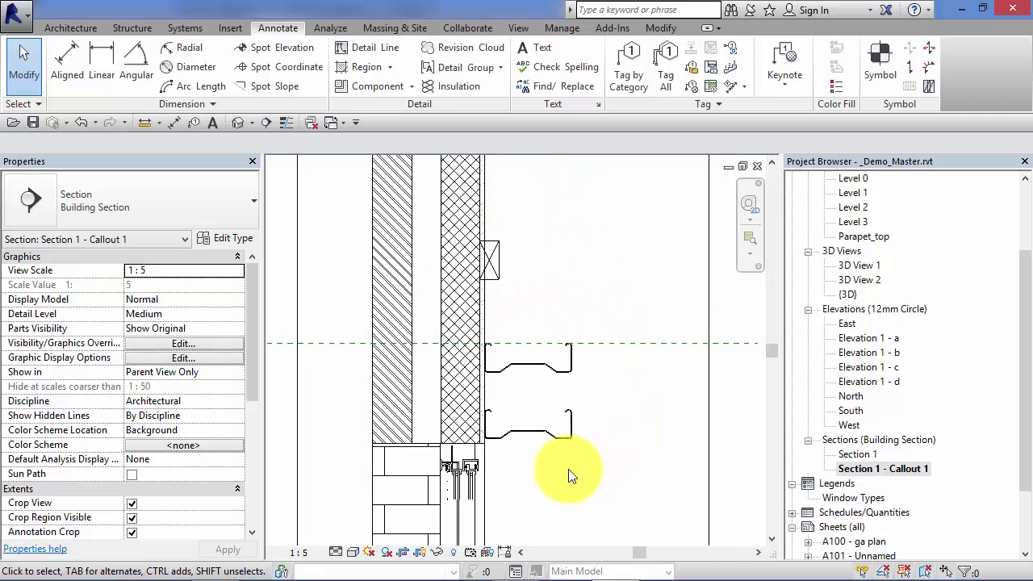
middle_click_drag(555, 475, 582, 479)
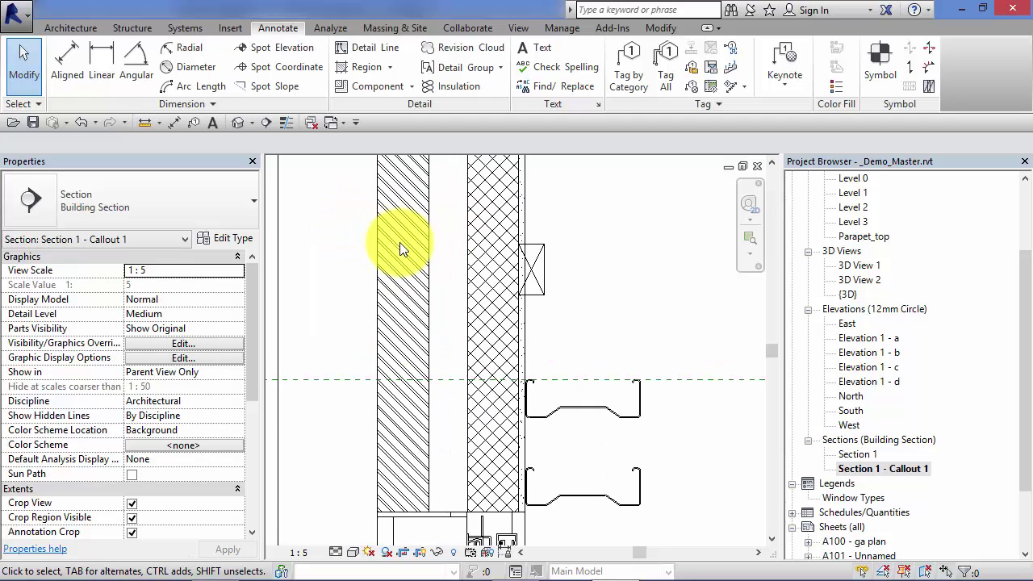
scroll(406, 250, "up", 2)
middle_click_drag(406, 250, 353, 323)
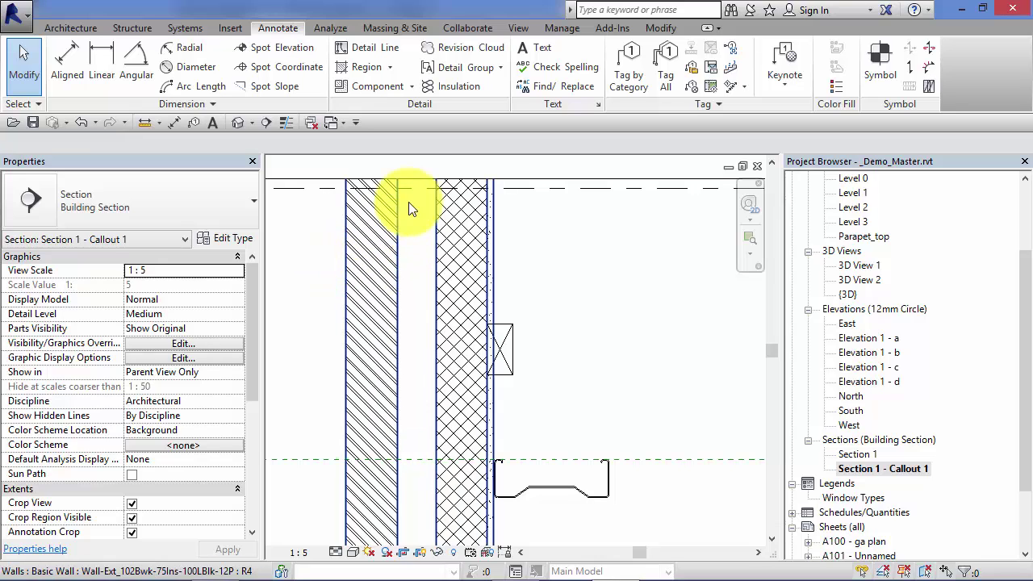
mouse_move(410, 337)
middle_mouse_down()
mouse_move(427, 341)
mouse_move(409, 302)
mouse_move(417, 372)
mouse_move(428, 338)
middle_mouse_up()
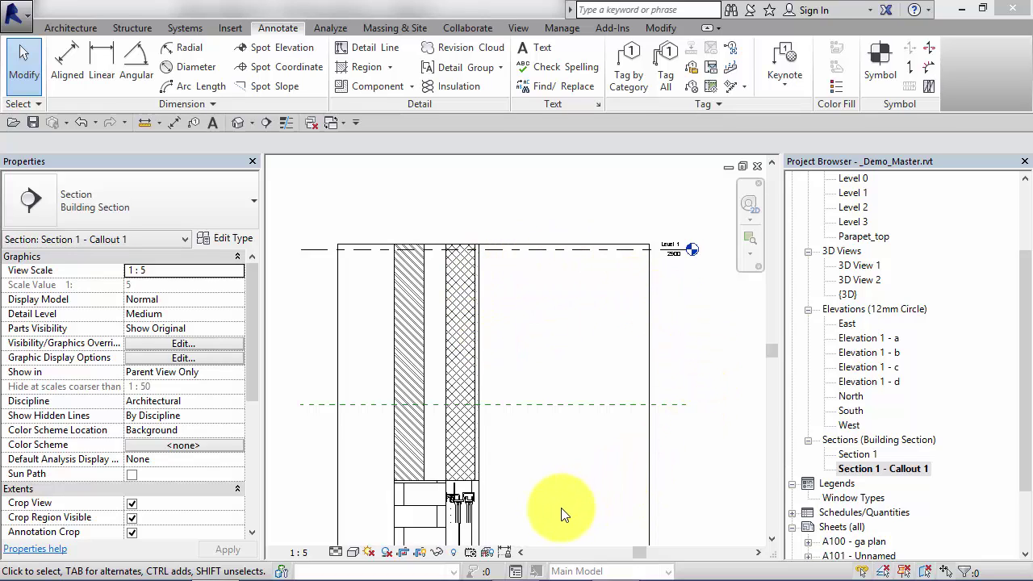
left_click(862, 470)
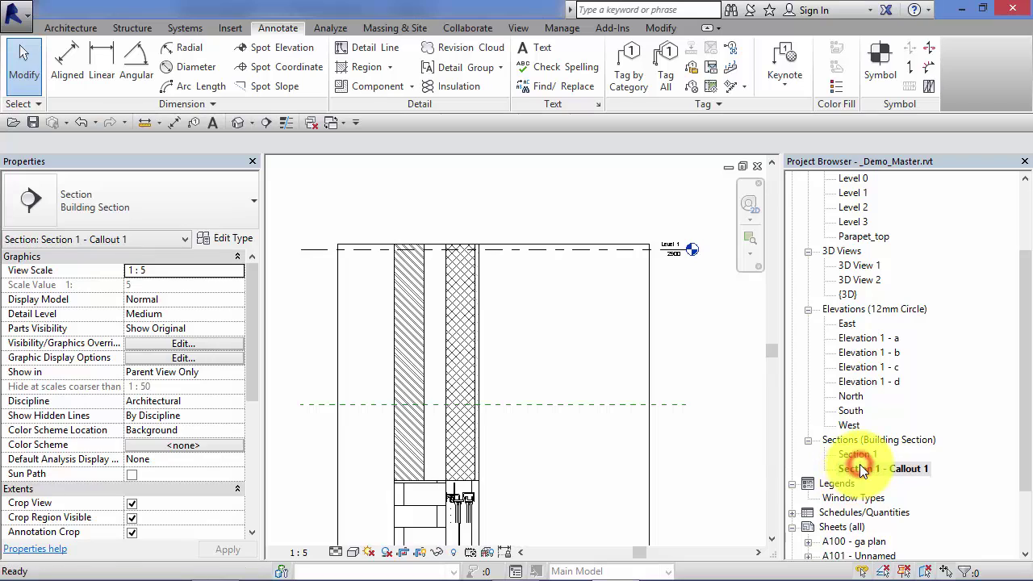
left_click_drag(1023, 334, 1019, 242)
double_click(852, 223)
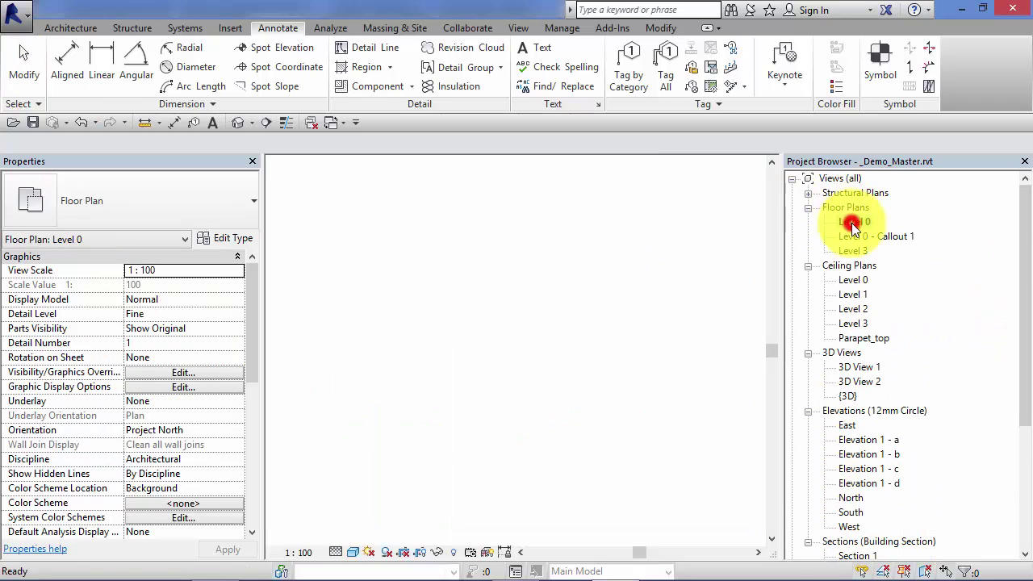
scroll(521, 480, "up", 5)
scroll(508, 476, "up", 3)
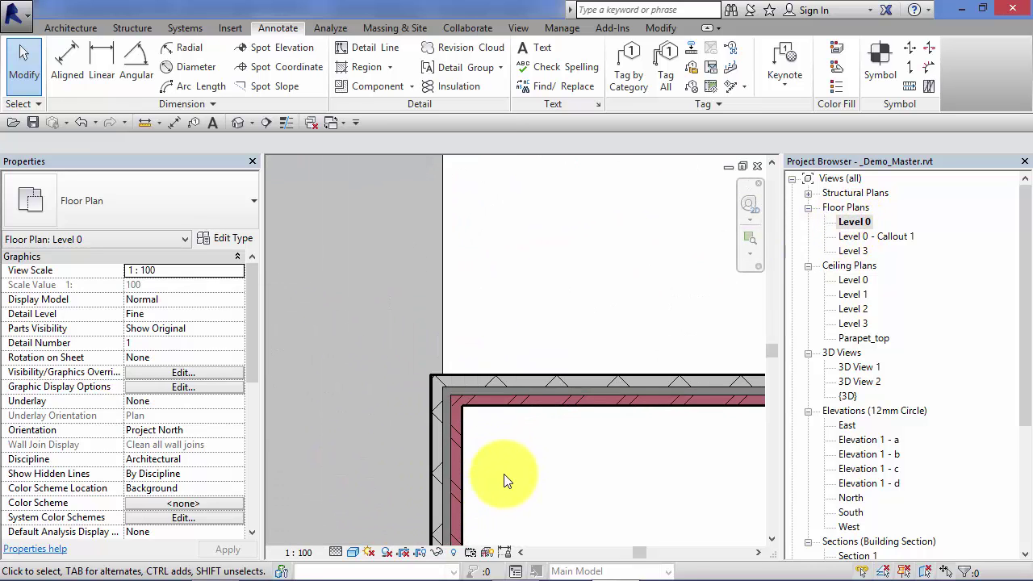
middle_click_drag(521, 434, 613, 314)
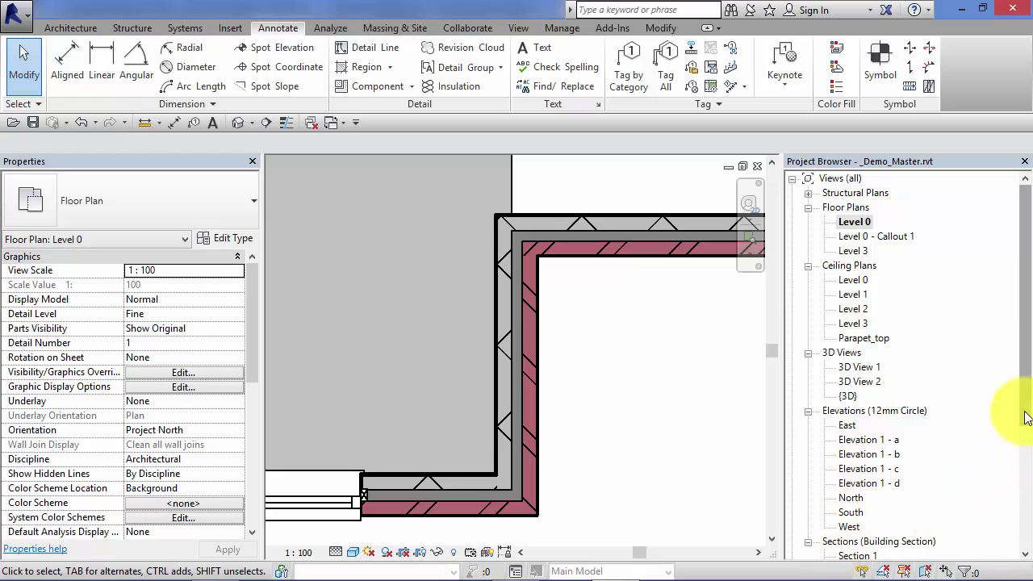
left_click_drag(1022, 415, 1022, 444)
double_click(890, 514)
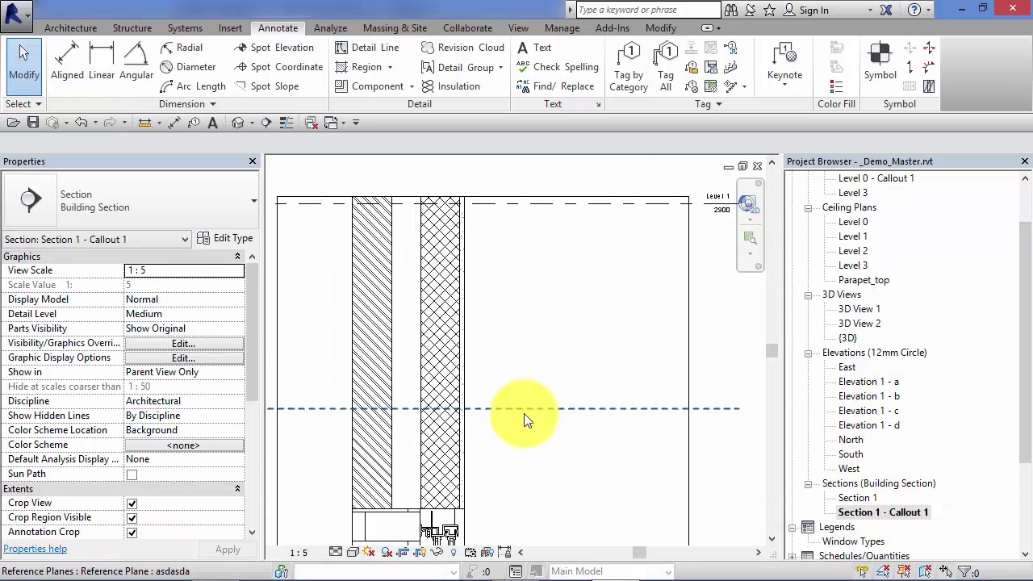
Place a Timber_Stud 50x100mm detail component against the wall's outer face, skipping the save reminder.
middle_click_drag(525, 420, 590, 341)
key("Escape")
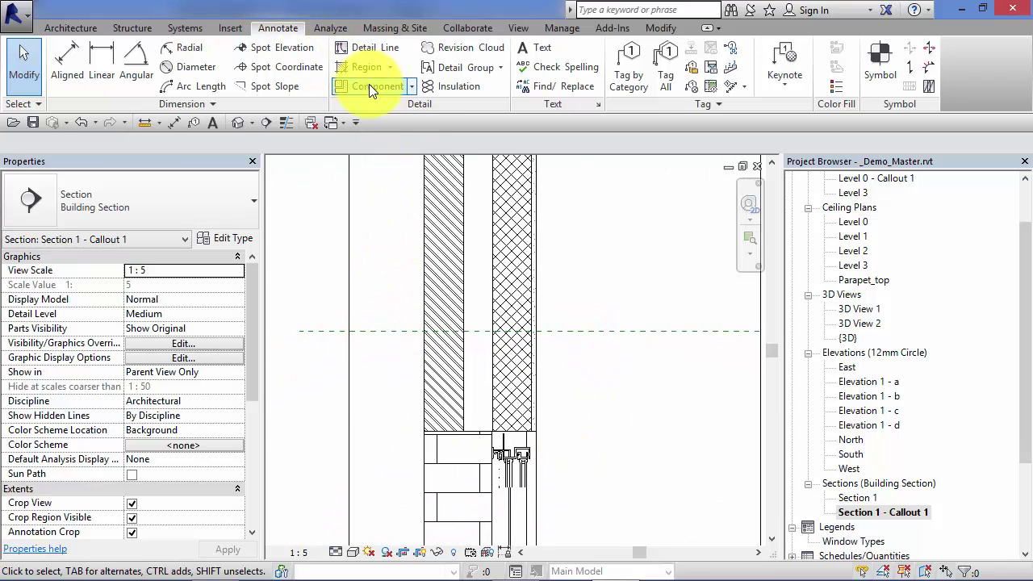
left_click(414, 88)
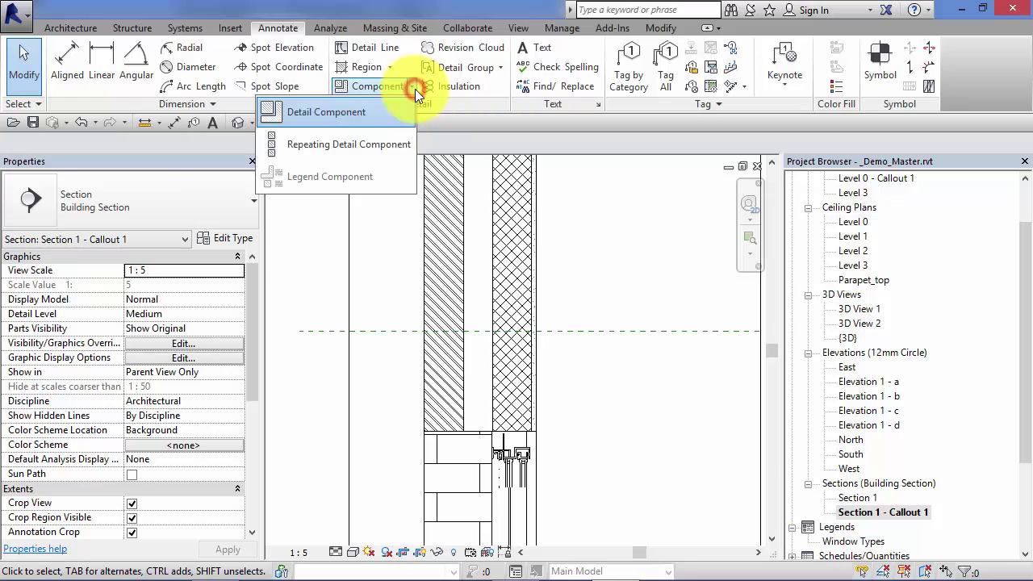
left_click(352, 111)
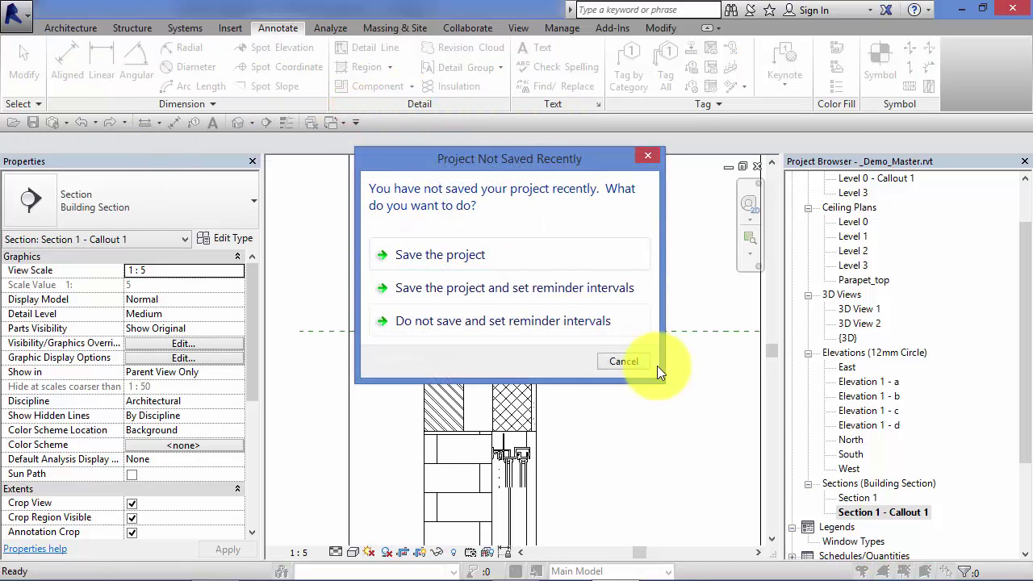
left_click(646, 357)
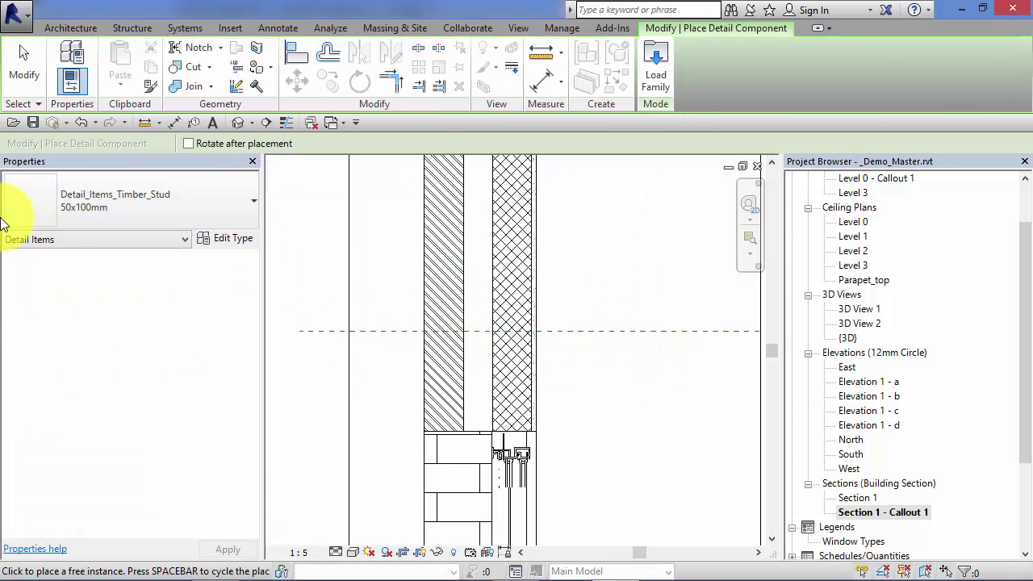
left_click(241, 200)
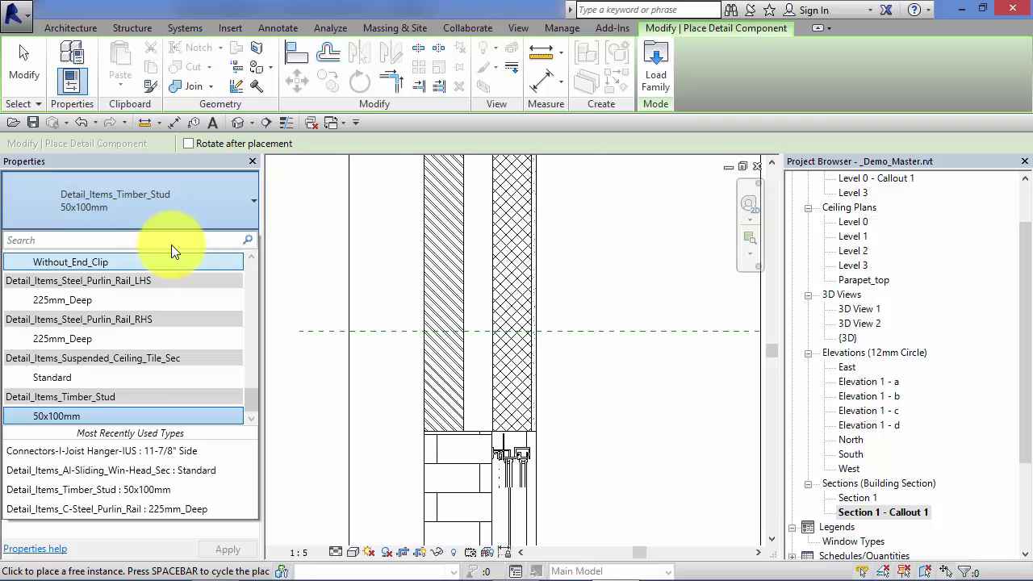
left_click(82, 417)
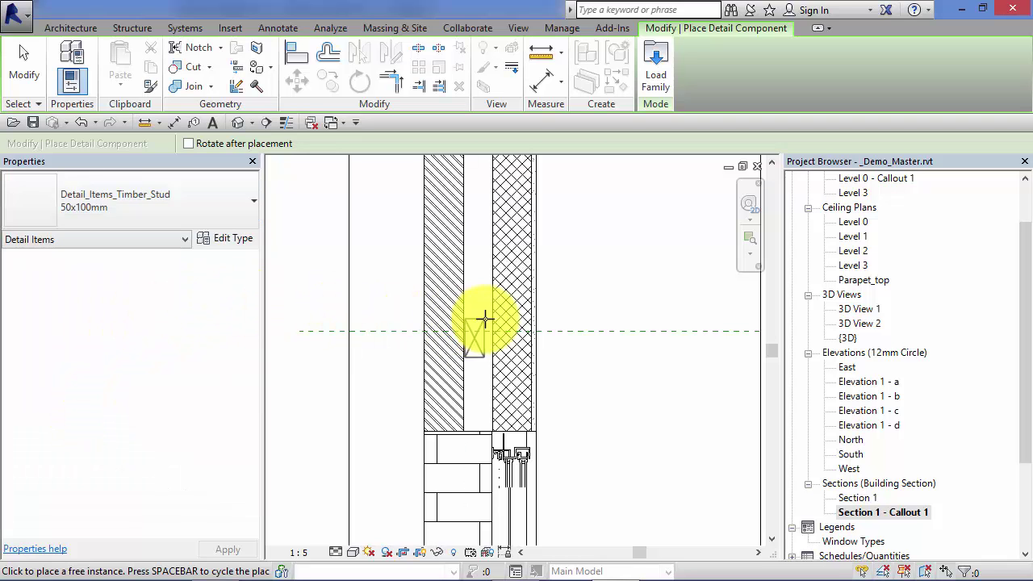
scroll(530, 307, "up", 5)
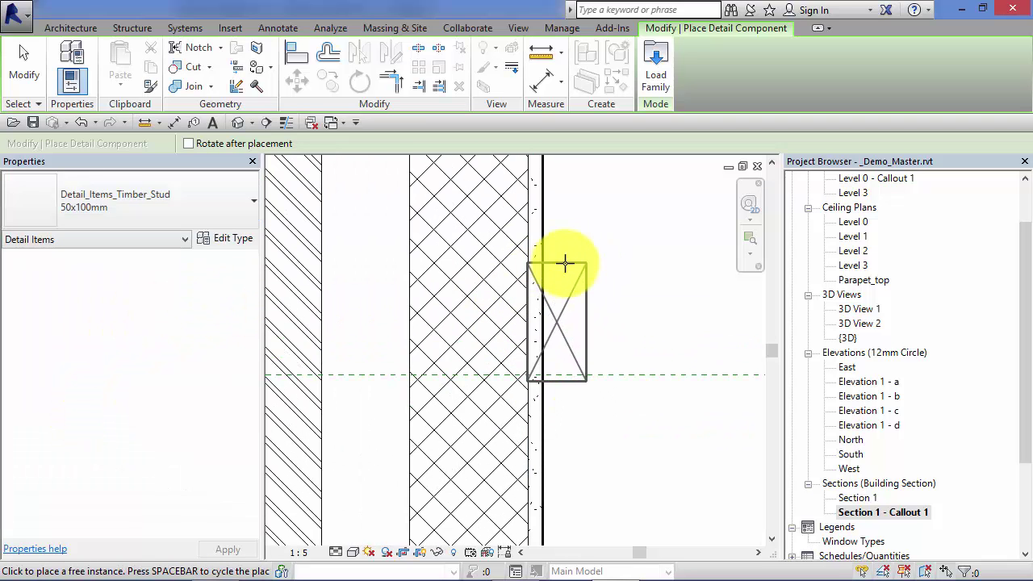
left_click(557, 267)
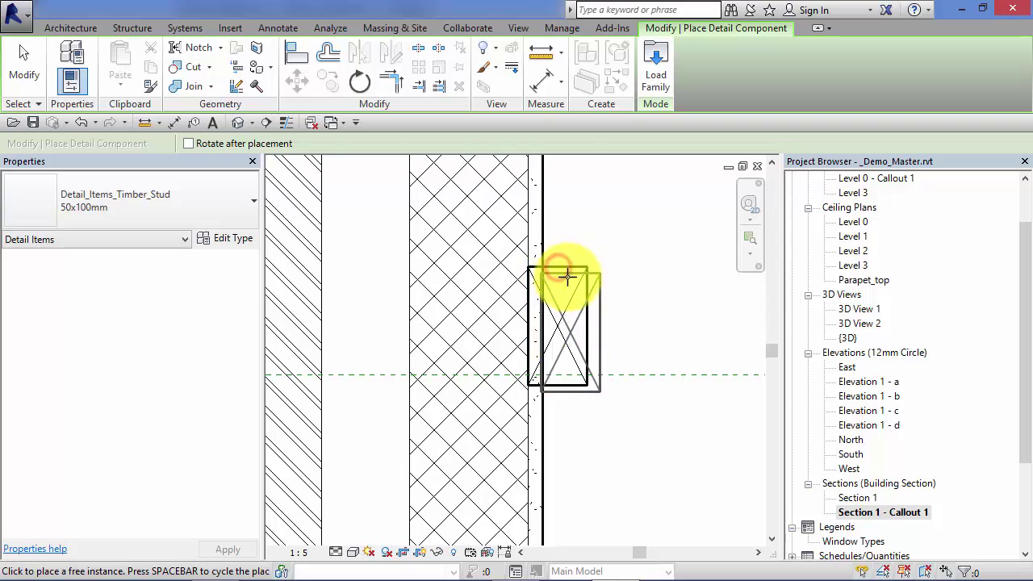
scroll(557, 270, "down", 4)
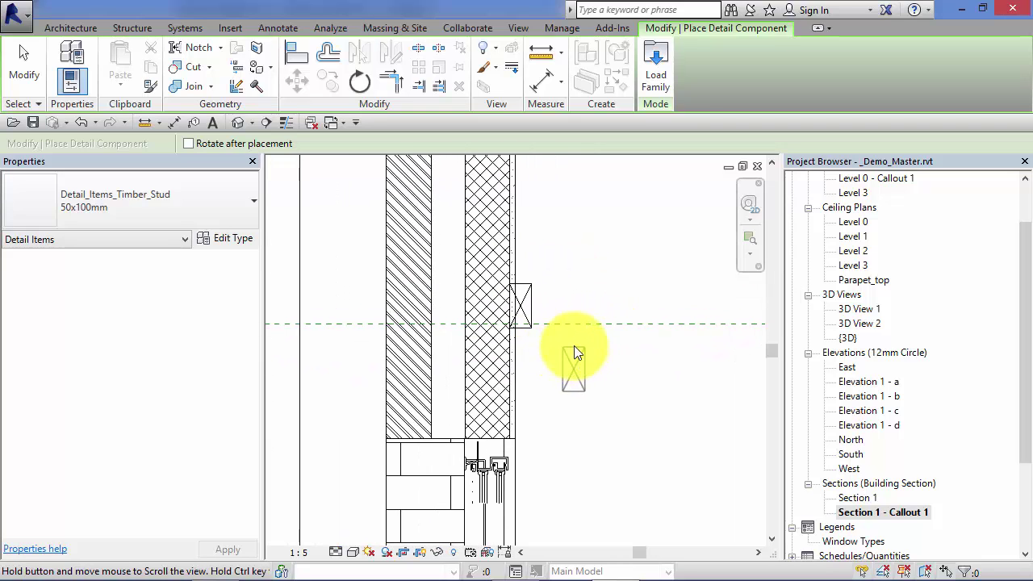
Set the callout view's Display Model to Halftone and zoom to check the stud.
left_click(20, 61)
scroll(510, 332, "down", 2)
mouse_move(575, 358)
middle_mouse_down()
mouse_move(602, 373)
mouse_move(473, 358)
middle_mouse_up()
scroll(525, 366, "up", 1)
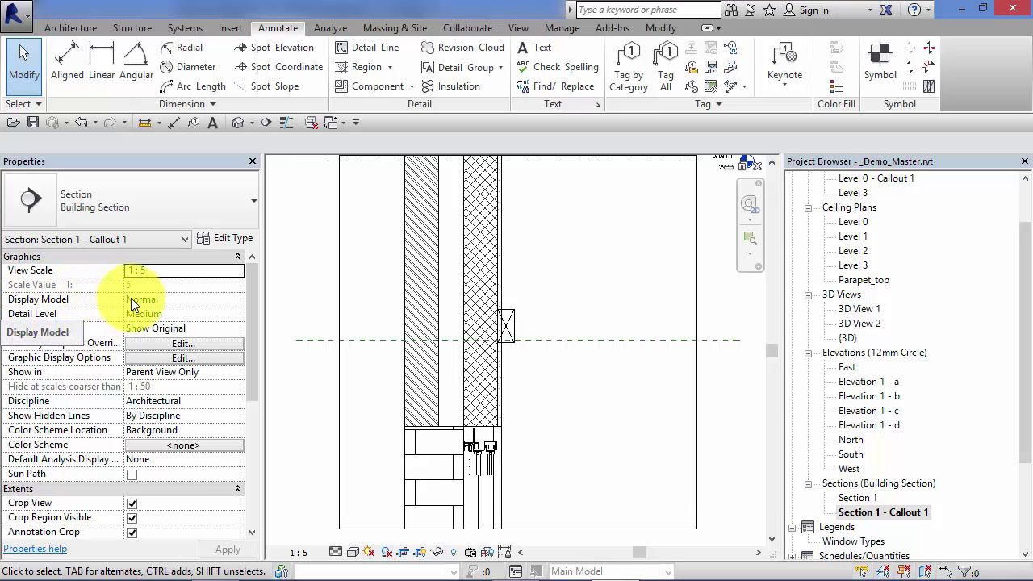
left_click(235, 299)
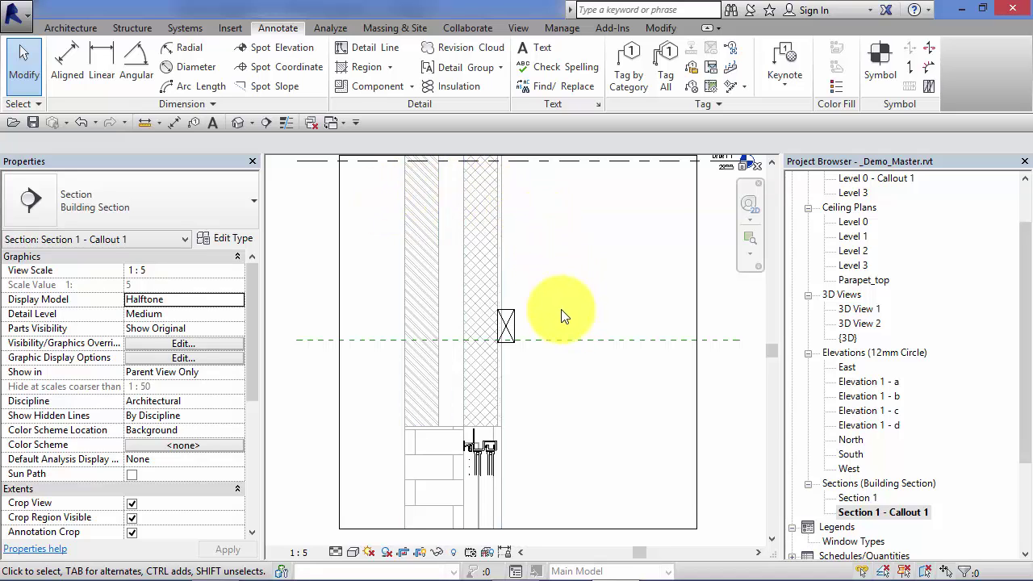
scroll(556, 467, "up", 1)
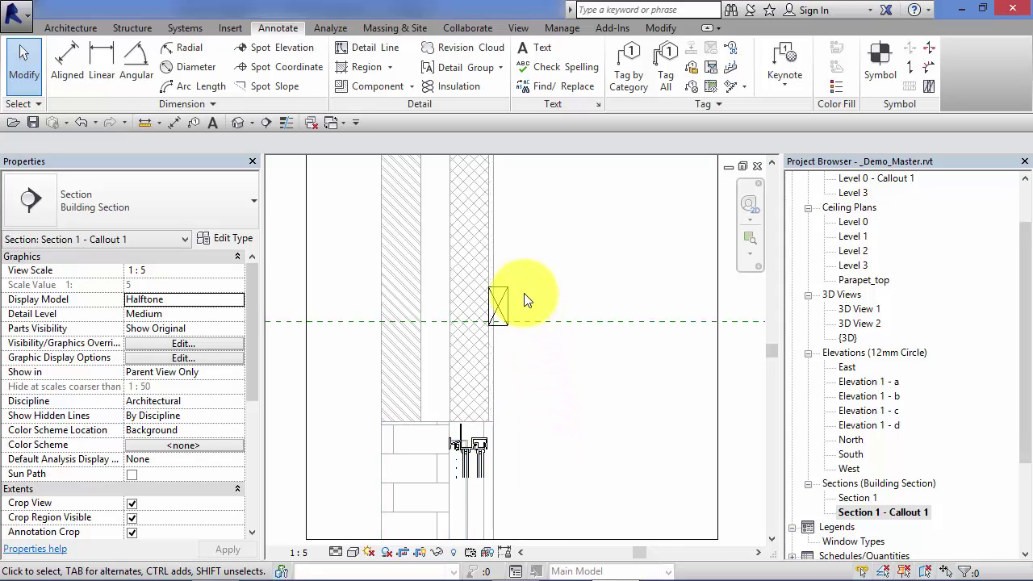
scroll(565, 412, "down", 1)
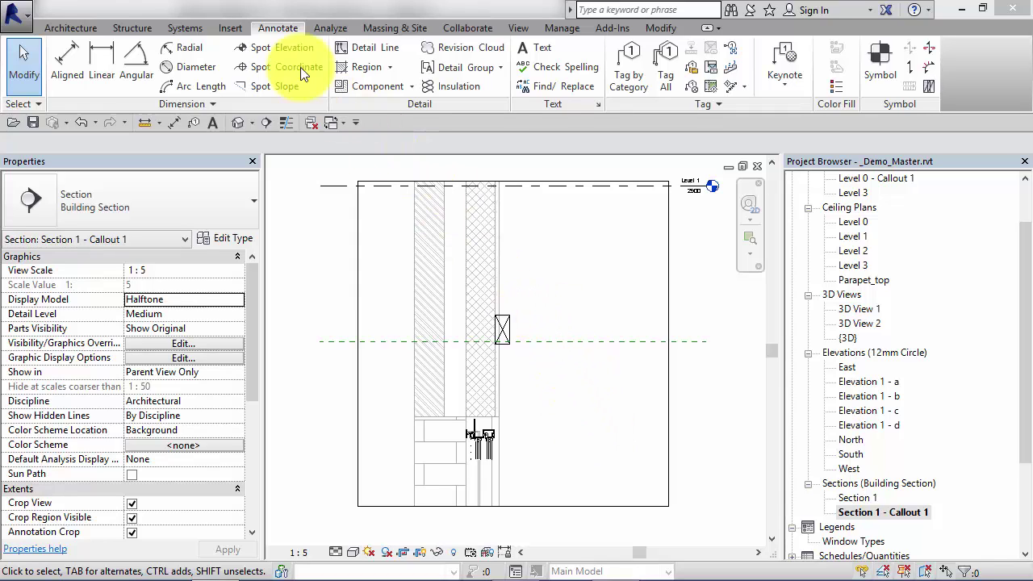
Open Load Family from the Detail Component tool and enter the Detail Items folder.
left_click(271, 29)
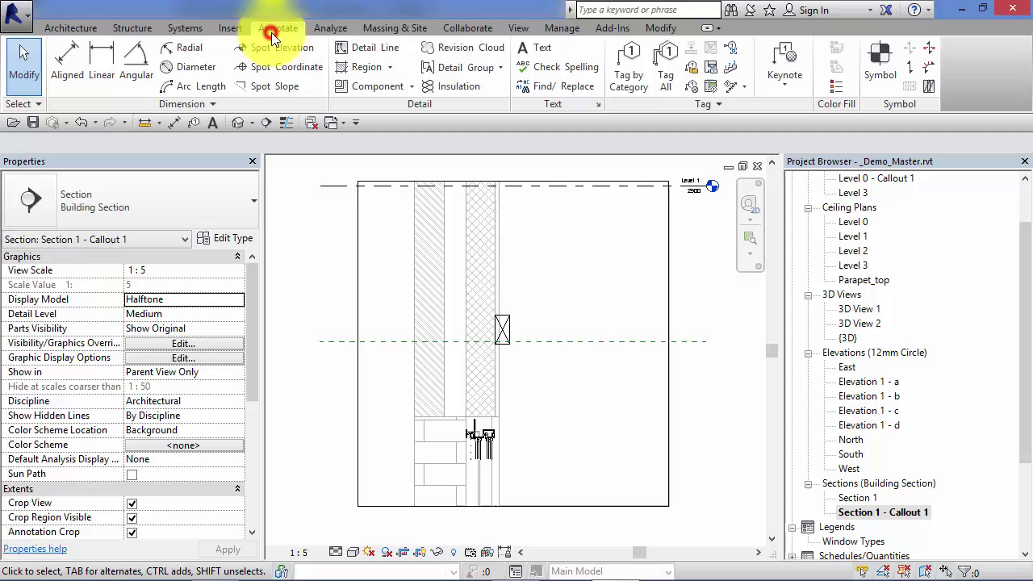
left_click(410, 86)
left_click(341, 113)
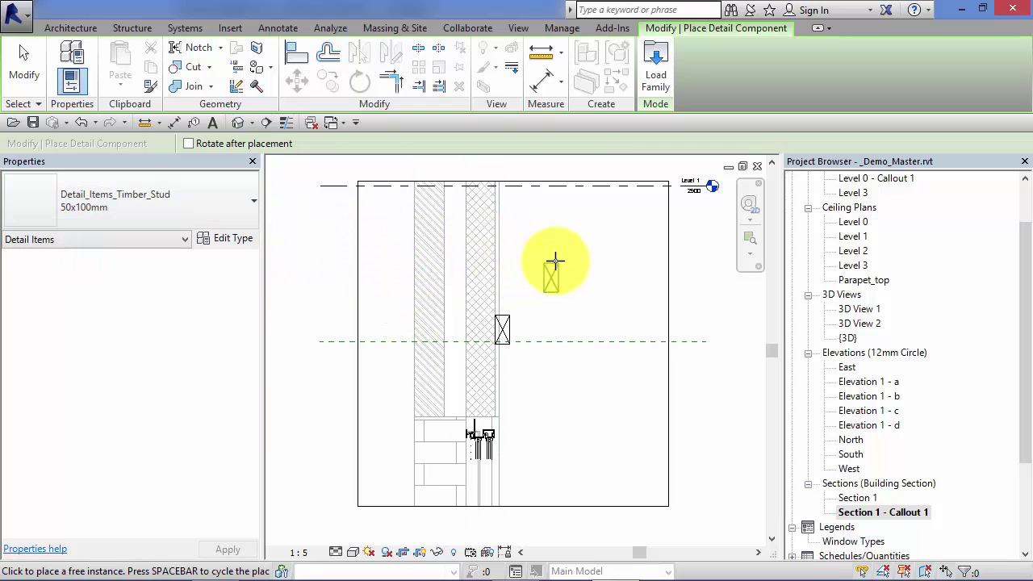
left_click(660, 56)
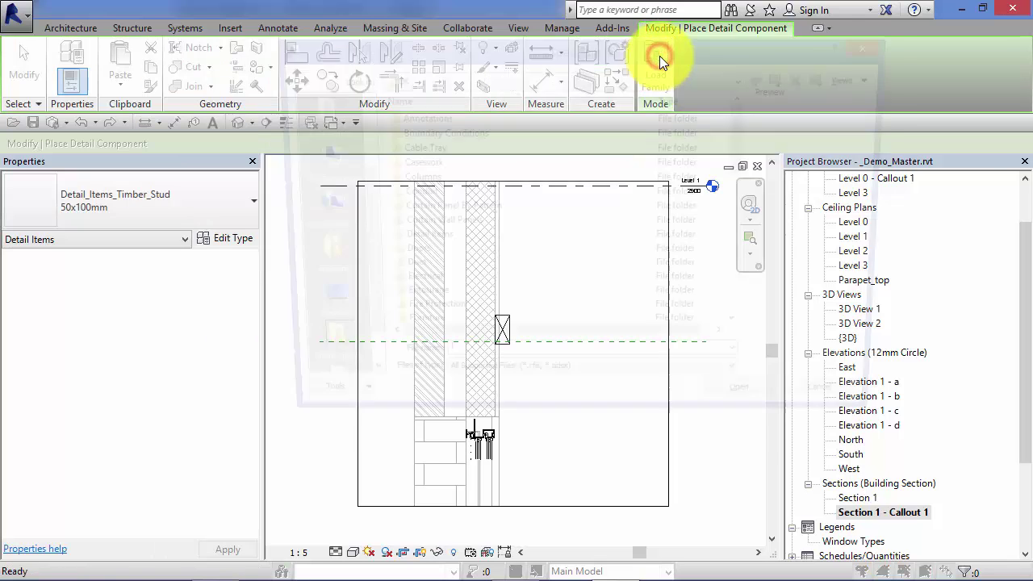
left_click_drag(662, 52, 671, 47)
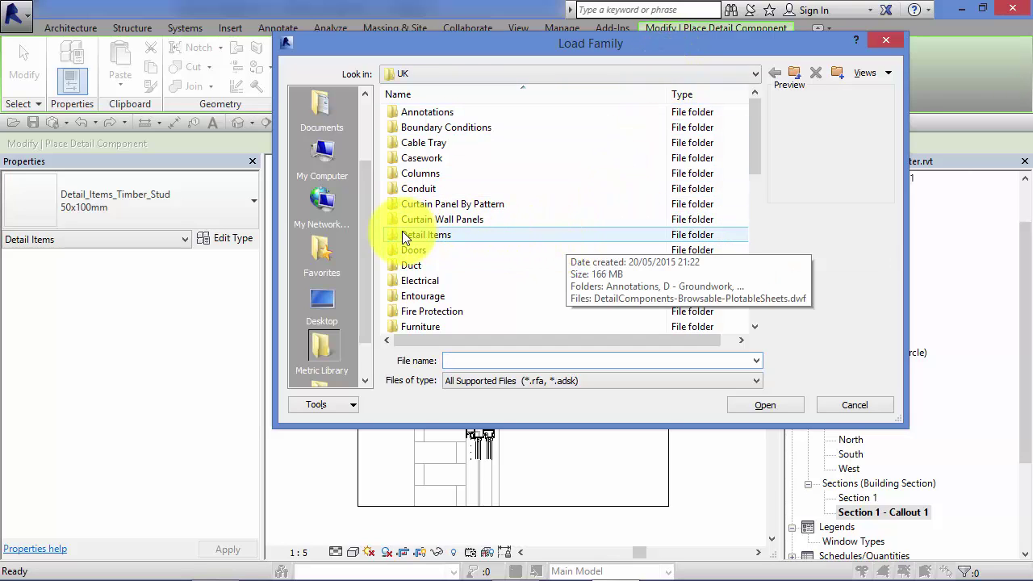
double_click(484, 234)
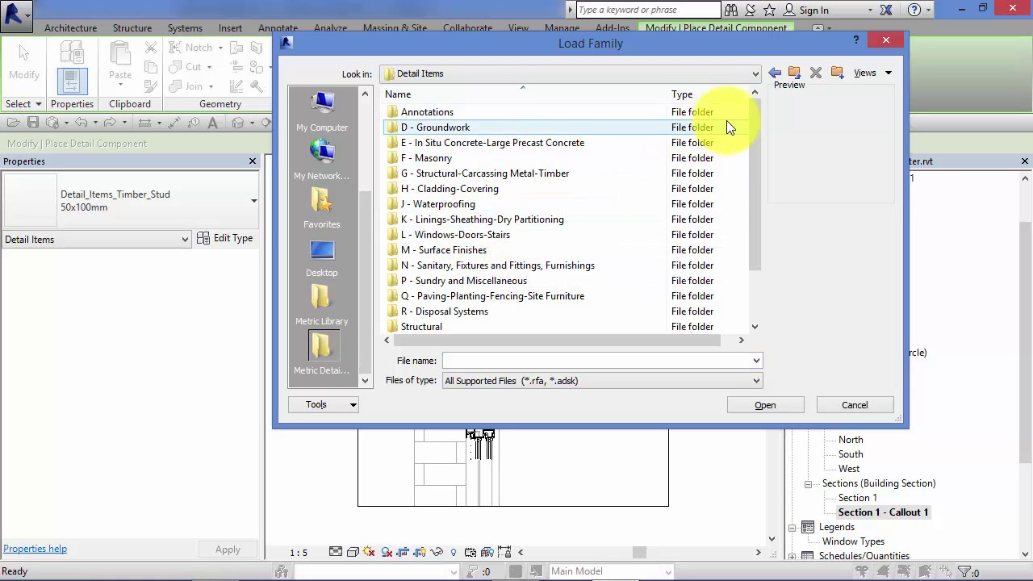
mouse_move(755, 138)
left_mouse_down()
mouse_move(753, 189)
mouse_move(767, 130)
left_mouse_up()
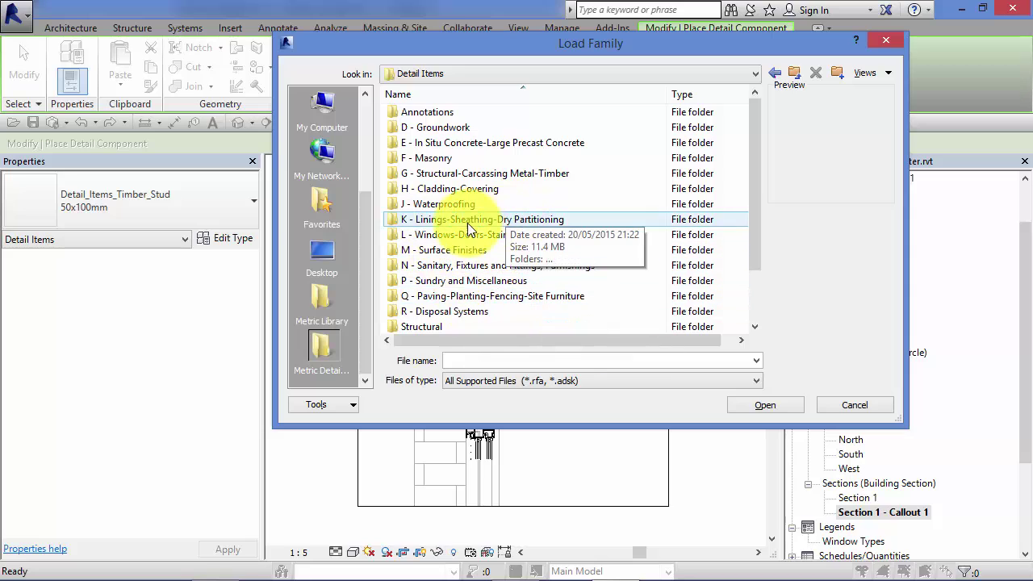
Preview the bath, shower tray and toilet families in N13 - Sanitary Appliances Fittings.
double_click(446, 261)
double_click(464, 111)
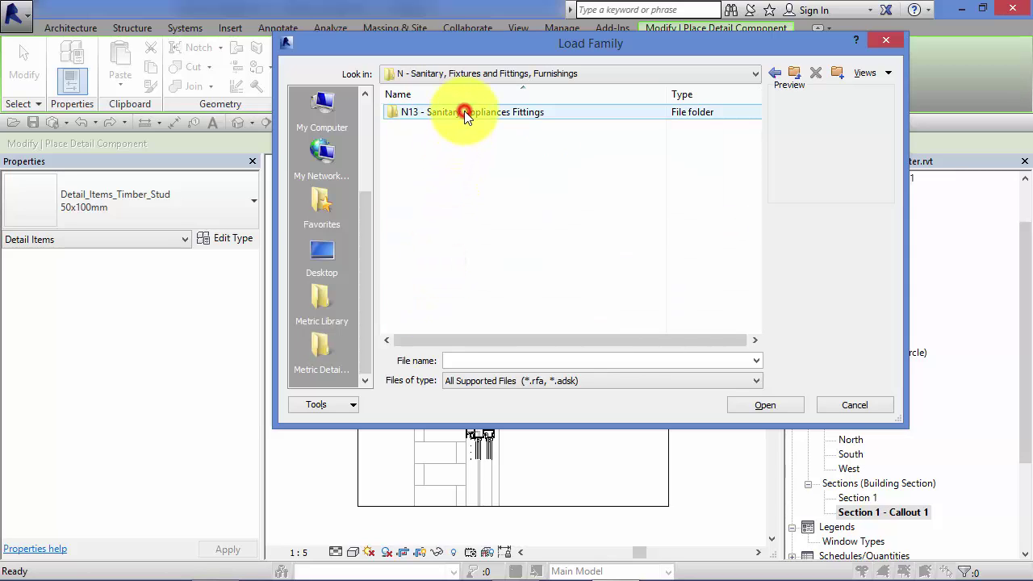
left_click(466, 128)
left_click(465, 142)
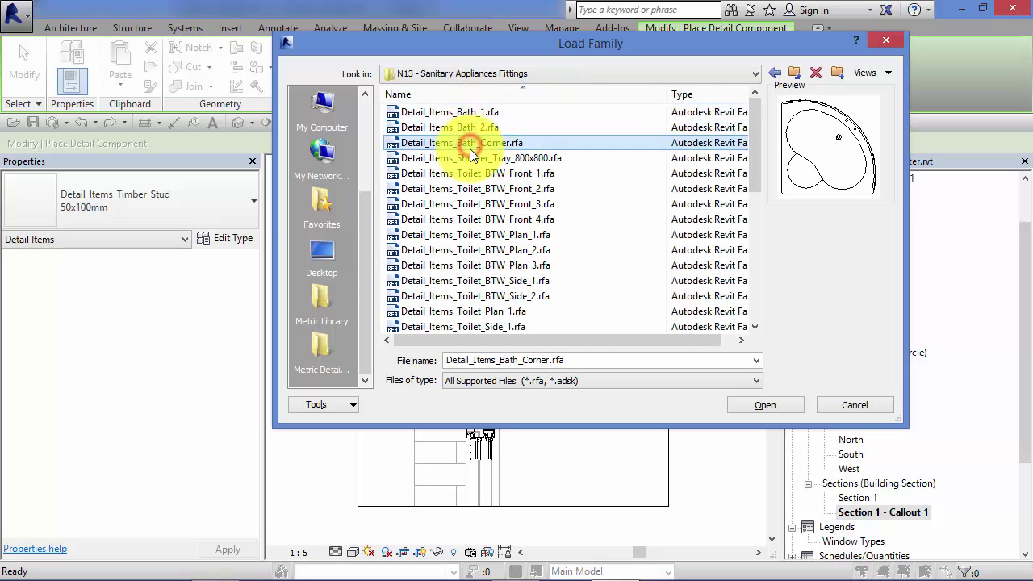
left_click(466, 159)
left_click(472, 174)
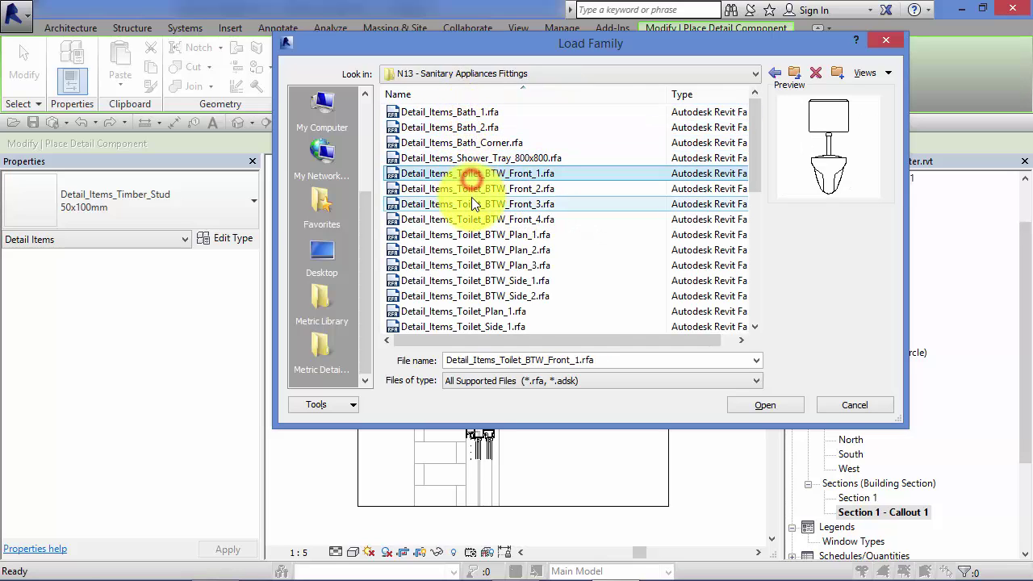
left_click(473, 204)
left_click(476, 234)
left_click(473, 295)
Go back to Detail Items and open H - Cladding-Covering > H31 - Metal Profiled, Flat Sheet Cladding.
left_click(798, 75)
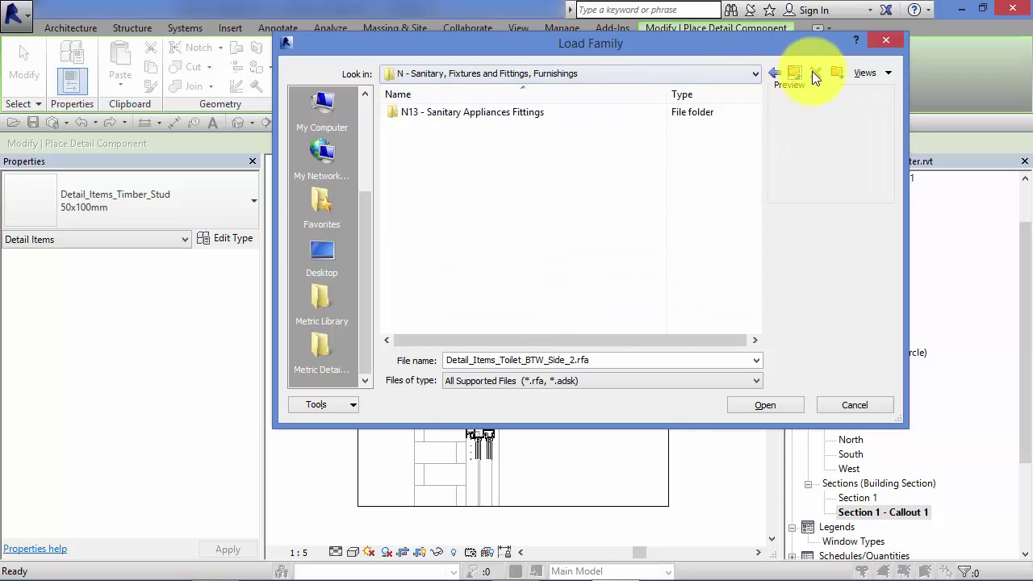
left_click(777, 74)
left_click(792, 74)
left_click(790, 75)
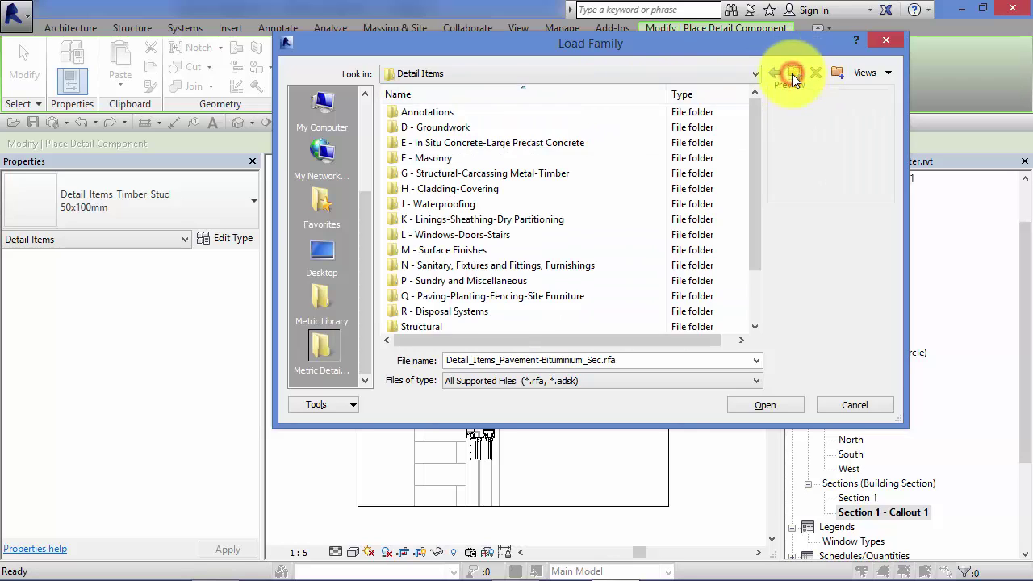
double_click(449, 188)
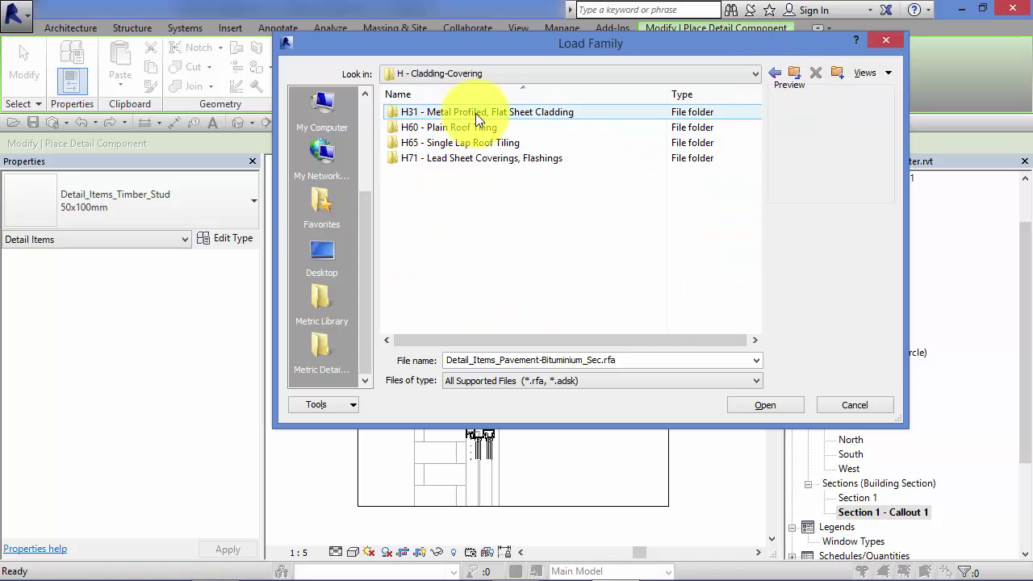
double_click(466, 112)
Preview the Roof_Profile_Sec and standing seam families in the H31 folder.
left_click(439, 142)
left_click(438, 157)
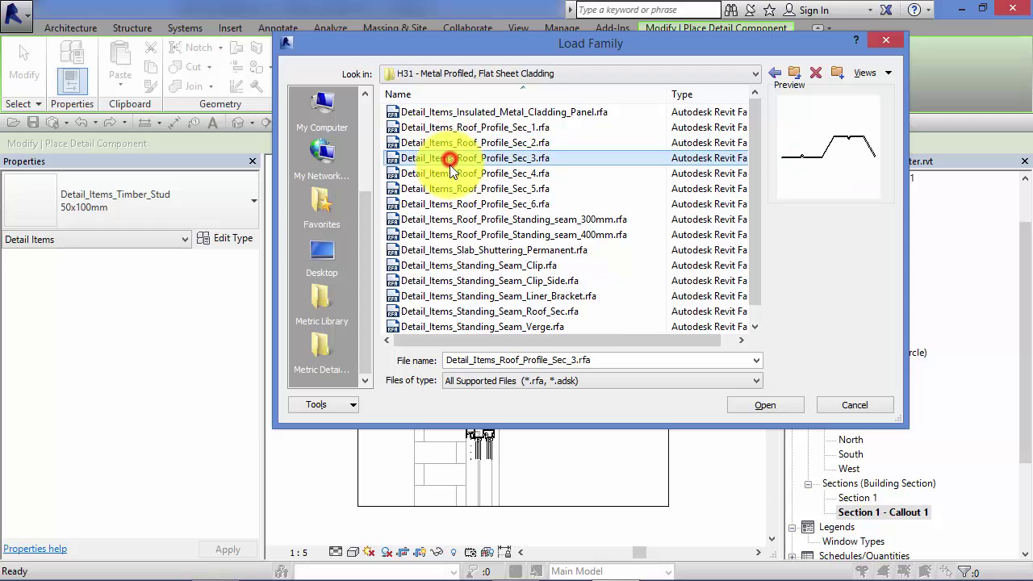
left_click(442, 172)
left_click(454, 204)
left_click(456, 219)
left_click(468, 265)
key("End")
left_click(793, 72)
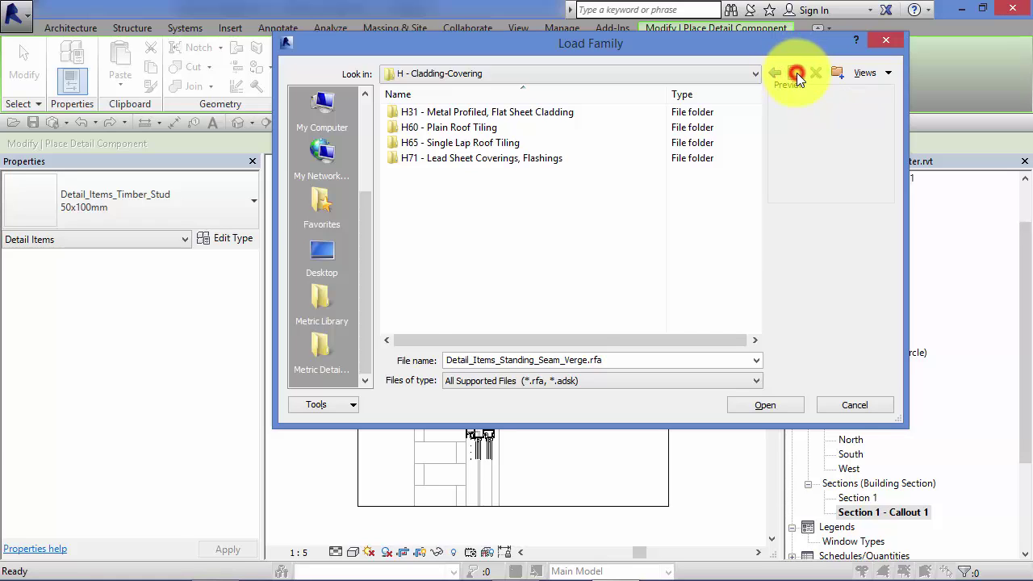
Go back up to the Detail Items folder in the Load Family dialog.
left_click(796, 72)
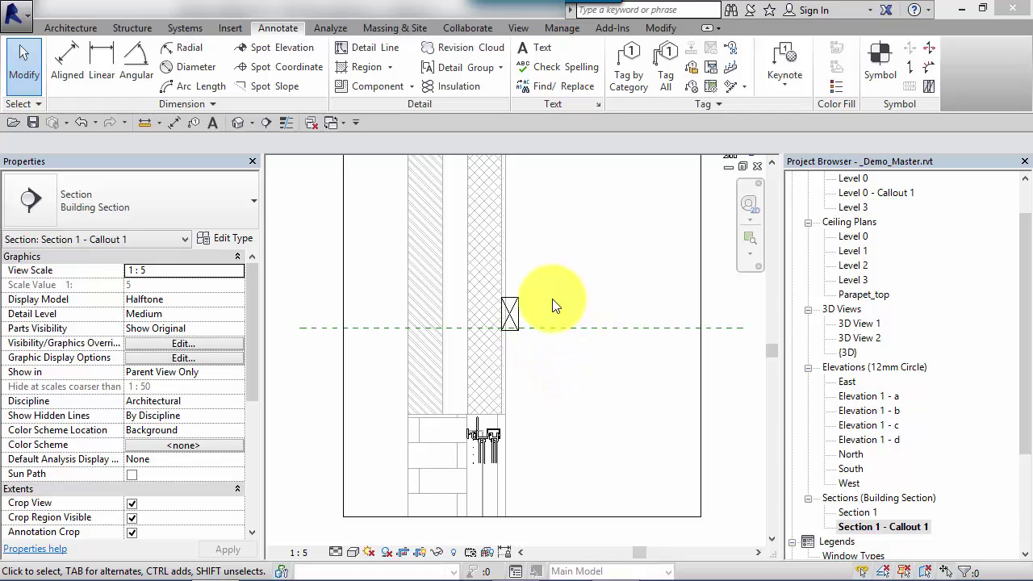
Select the 50x100mm Detail_Items_Timber_Stud item in the Section 1 - Callout 1 view.
scroll(547, 305, "up", 1)
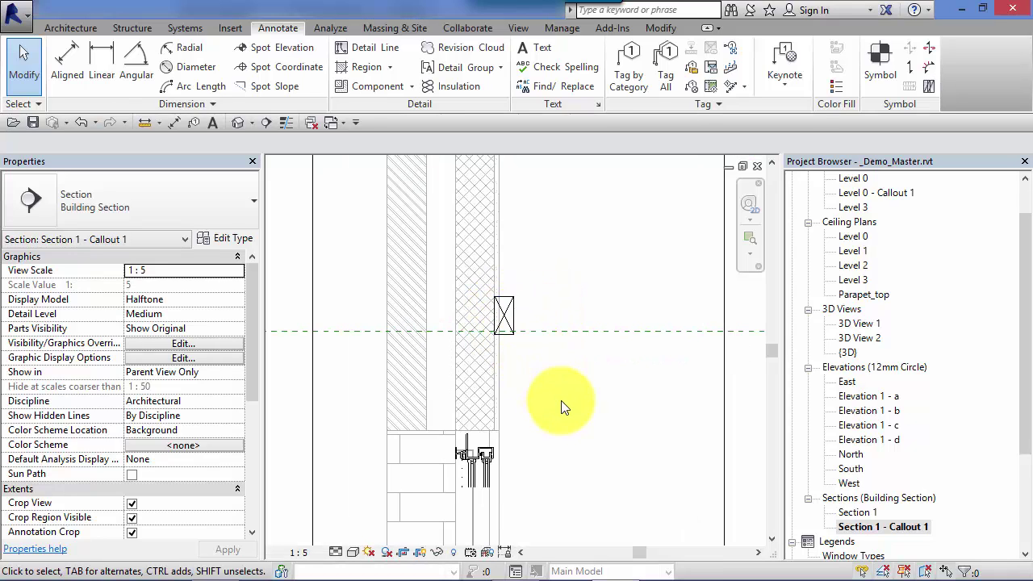
middle_click_drag(565, 406, 583, 386)
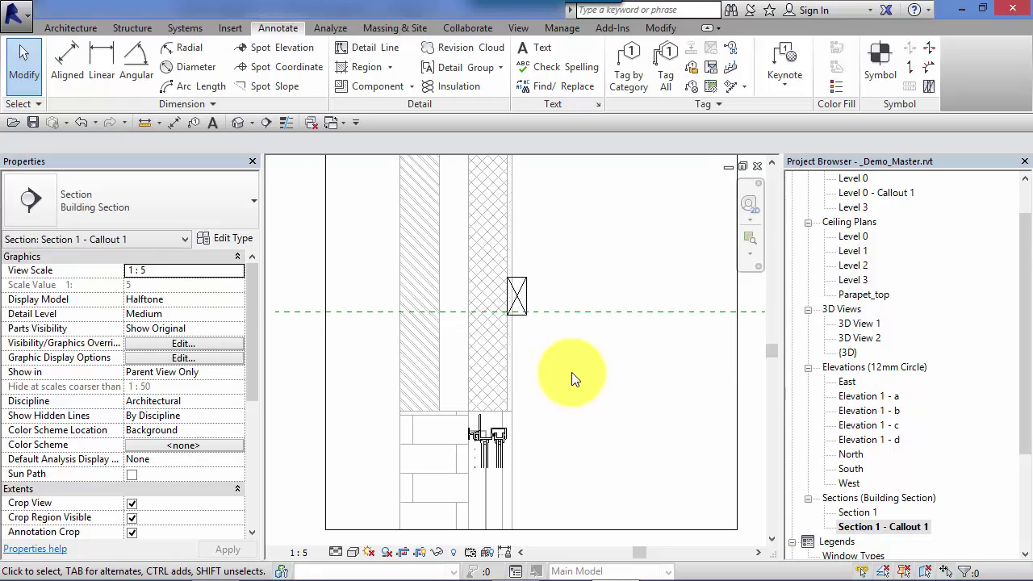
scroll(545, 265, "up", 2)
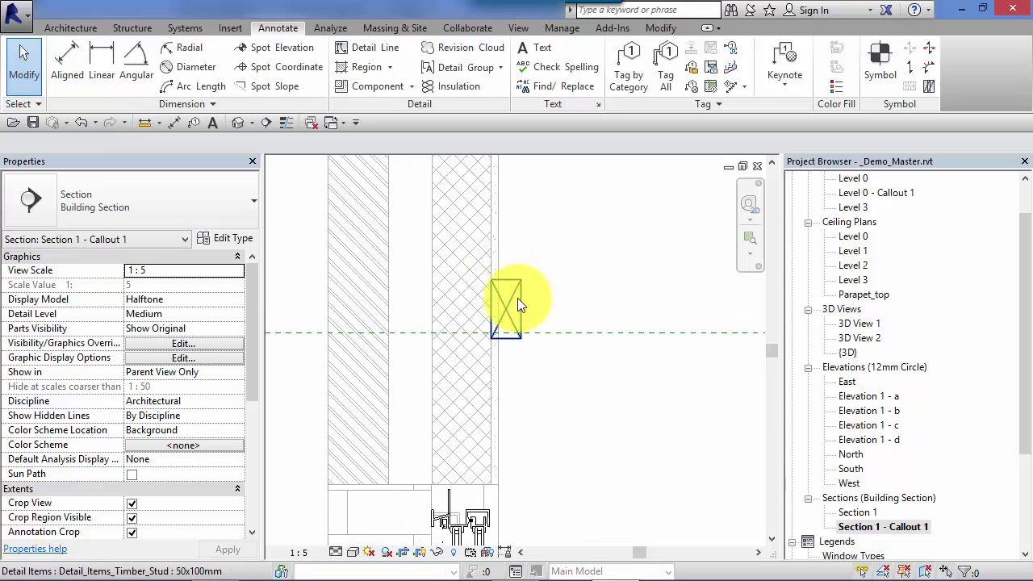
left_click(517, 298)
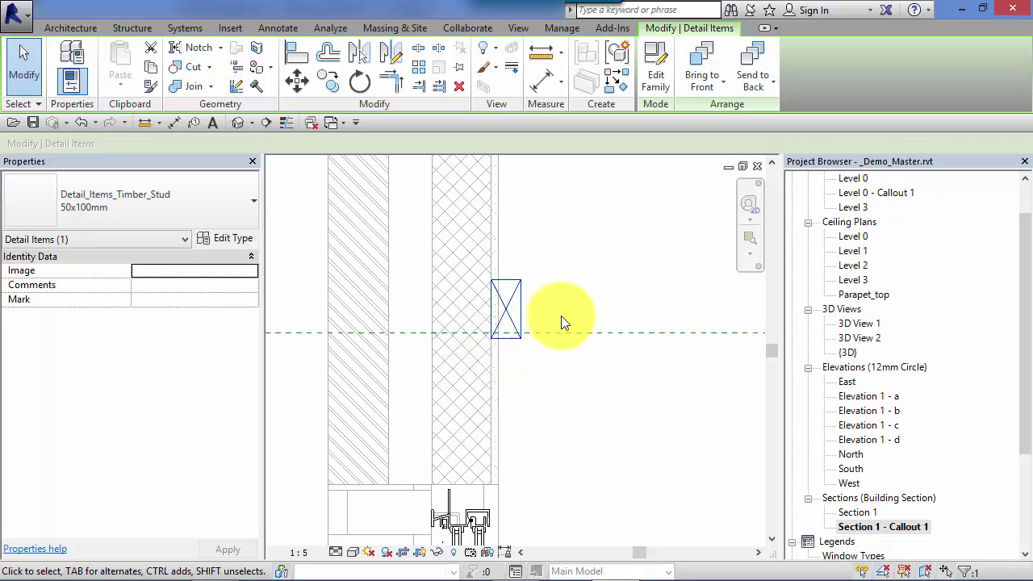
Edit the Detail_Items_Timber_Stud family, inspect a diagonal line, then close the family.
left_click(654, 62)
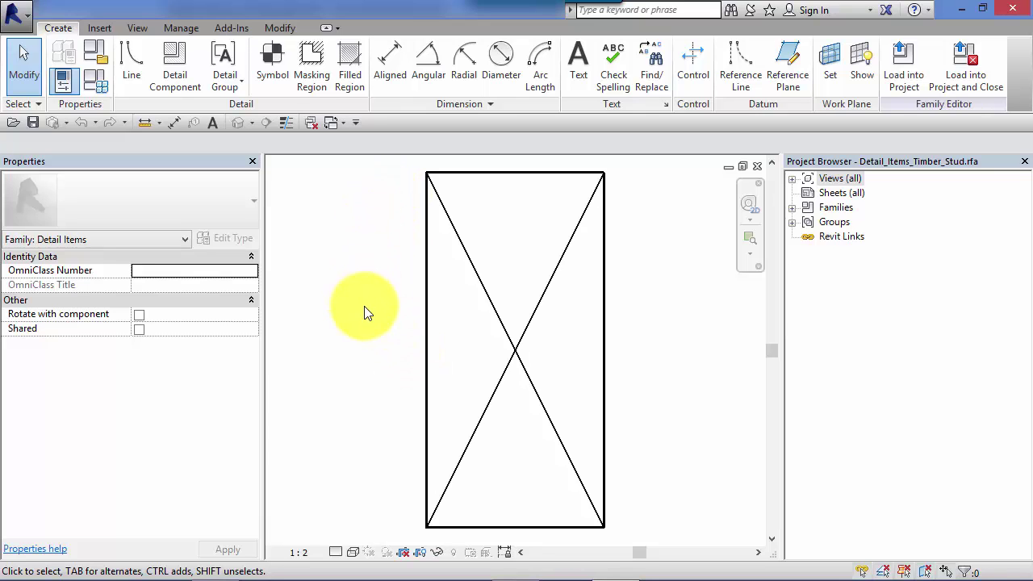
scroll(364, 314, "down", 1)
middle_click_drag(364, 314, 371, 310)
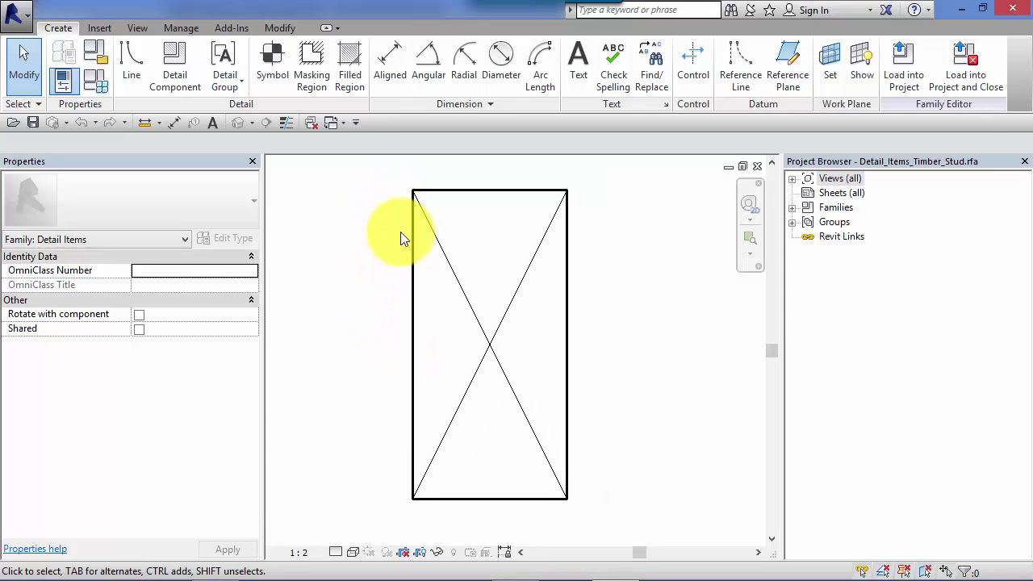
left_click(446, 257)
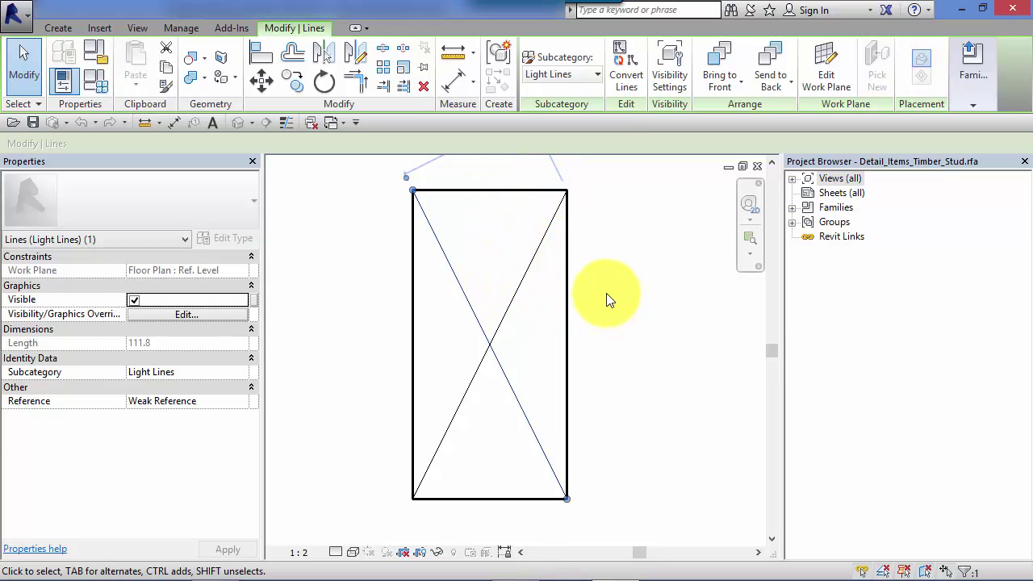
middle_click_drag(613, 330, 610, 348)
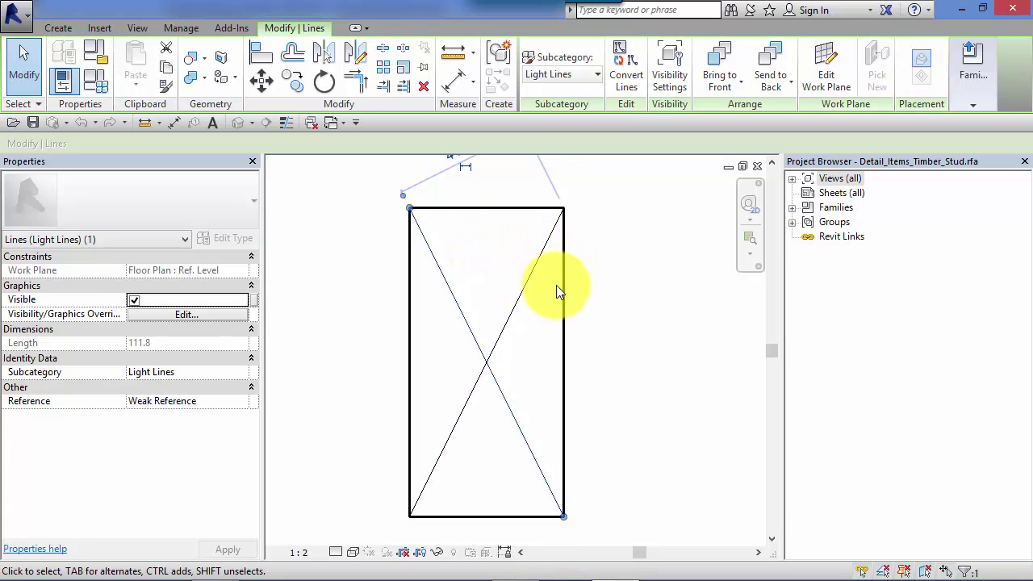
left_click(757, 167)
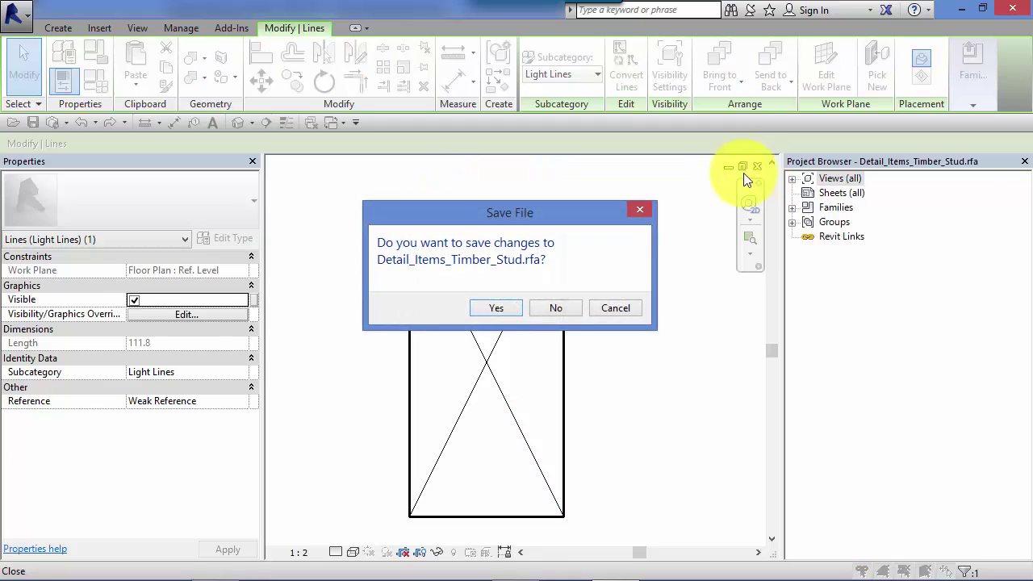
Discard the stud family changes and create Family3 from the Metric Detail Item.rft template.
left_click(561, 307)
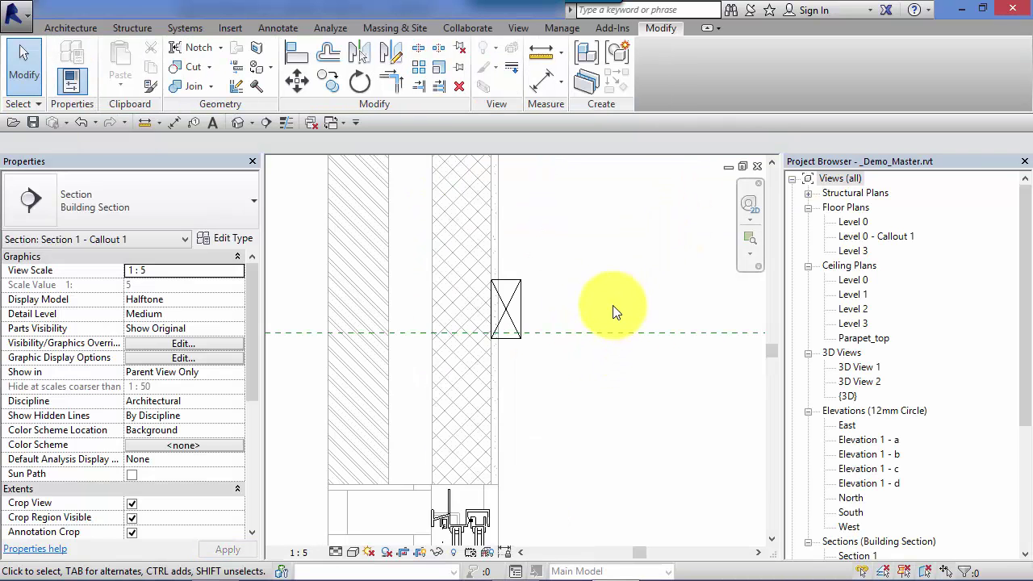
middle_click_drag(611, 304, 631, 309)
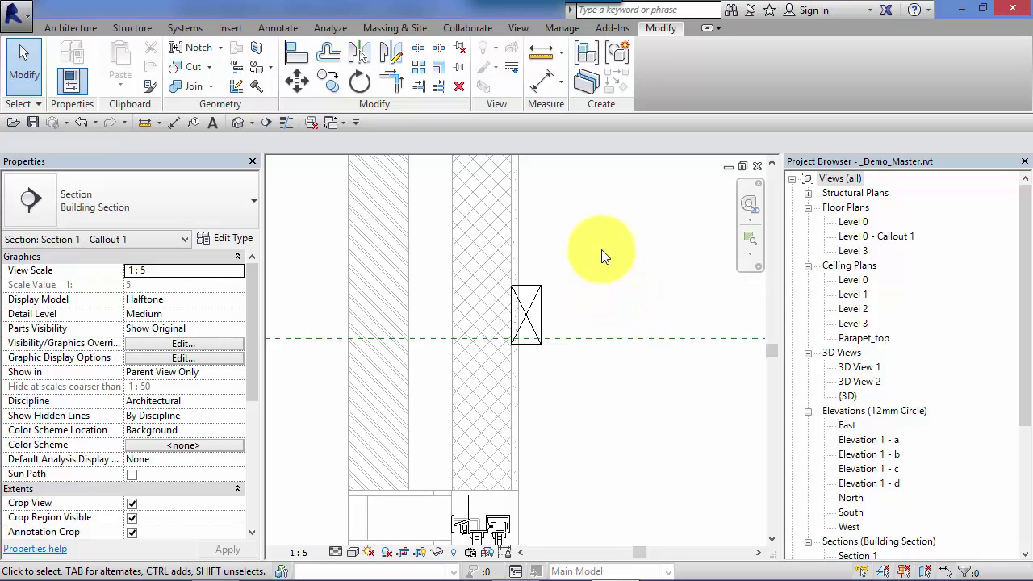
left_click(26, 22)
left_click(100, 75)
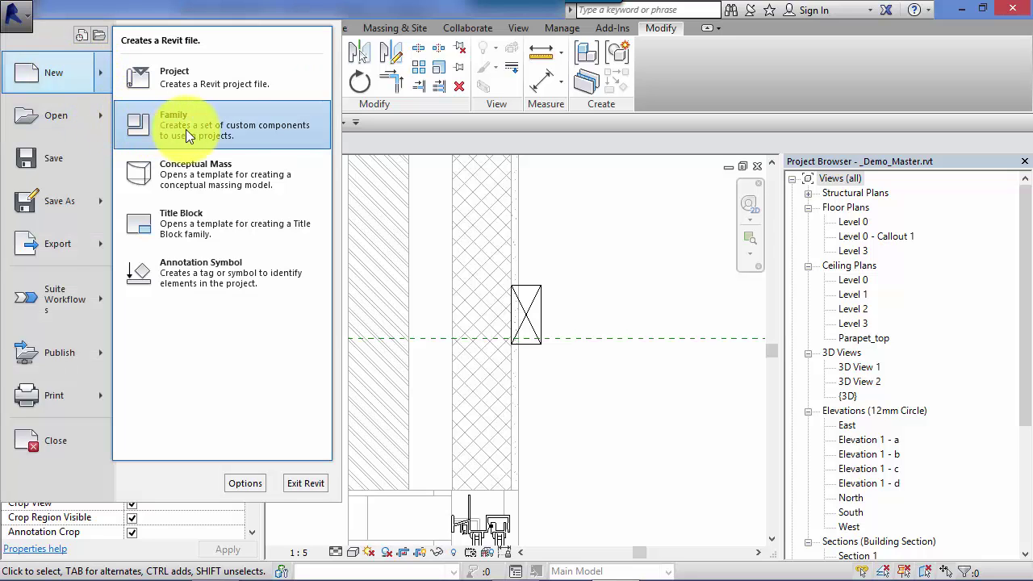
left_click(236, 125)
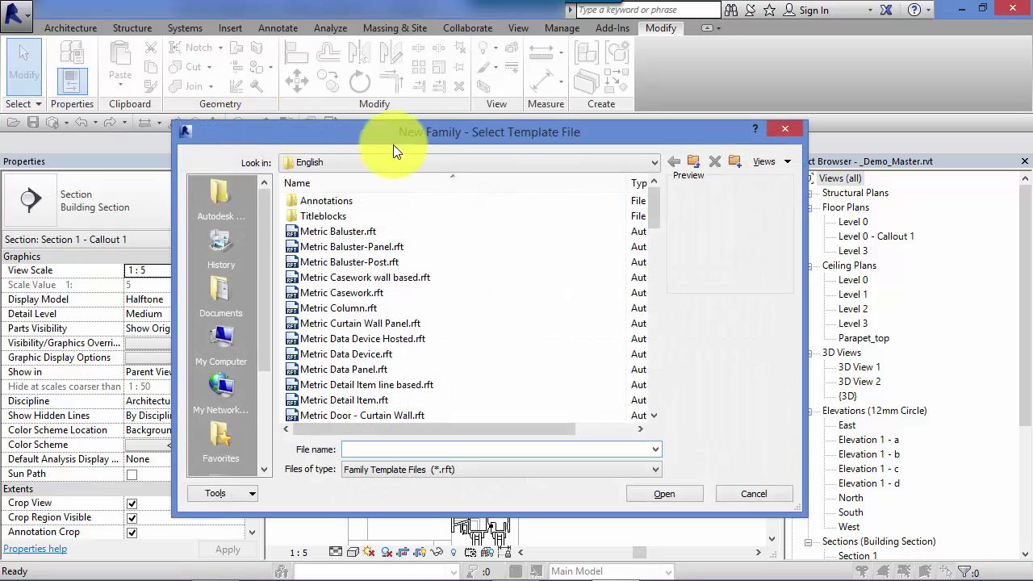
left_click(357, 399)
left_click(660, 494)
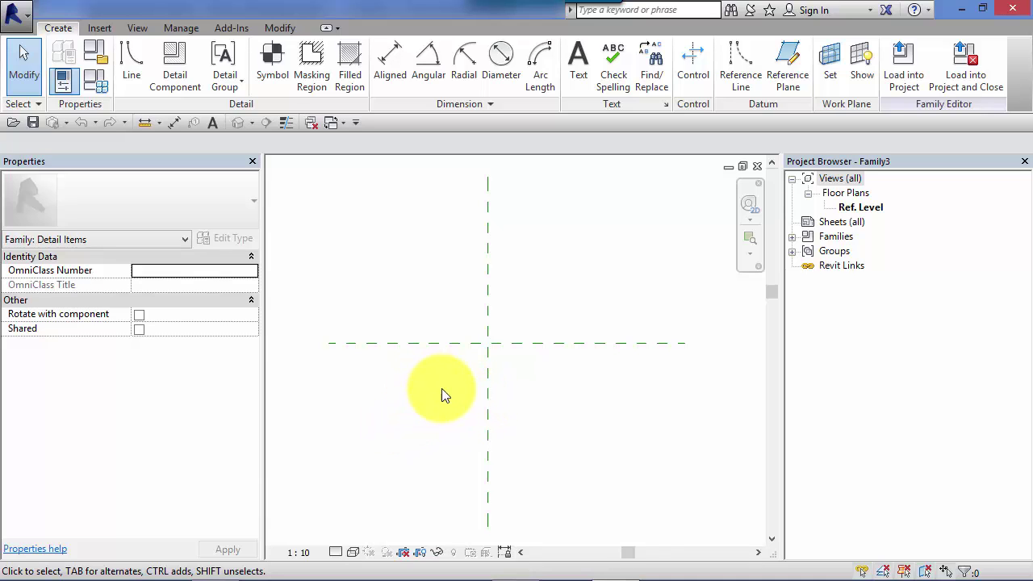
Close Family3 and drag the Al-Sliding Win-Head item against the wall face.
left_click(757, 164)
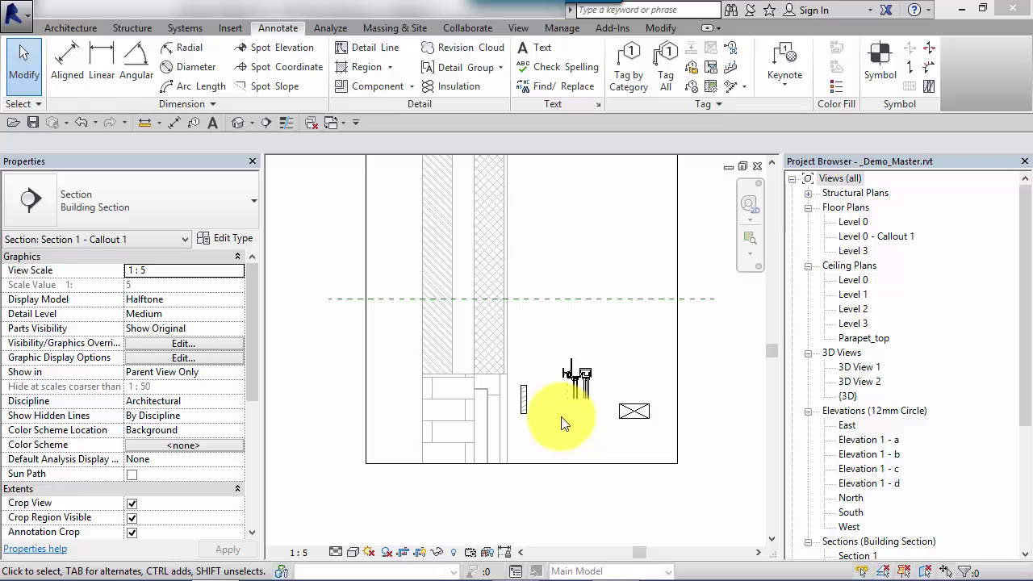
scroll(560, 419, "up", 4)
middle_click_drag(538, 431, 524, 410)
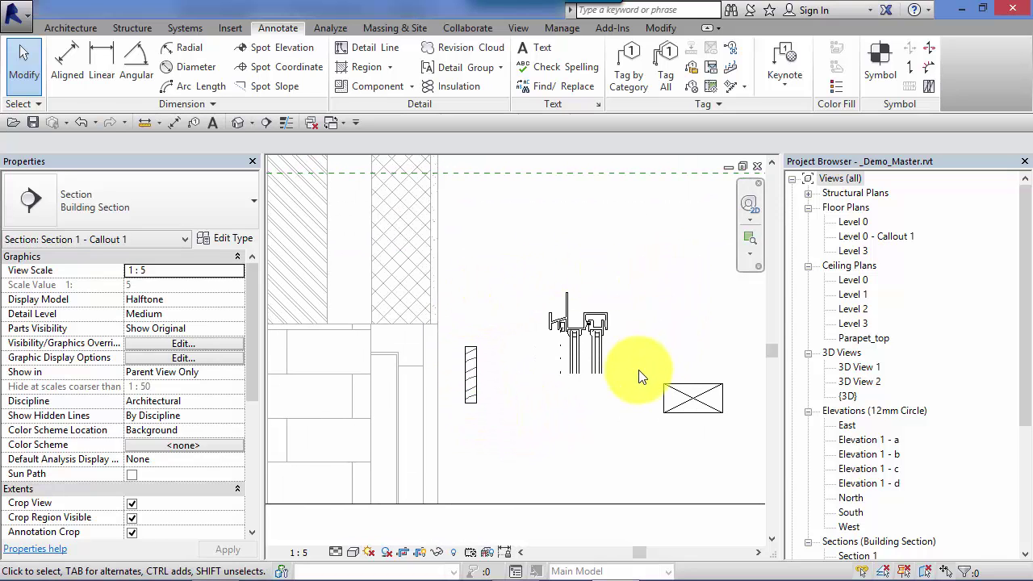
left_click(591, 357)
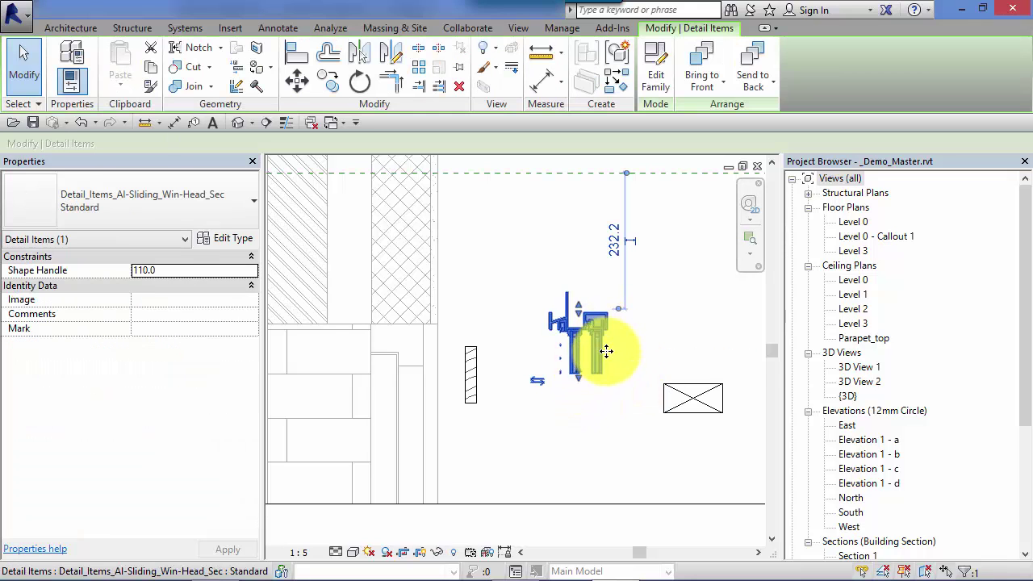
left_click_drag(597, 355, 423, 392)
middle_click_drag(565, 415, 641, 426)
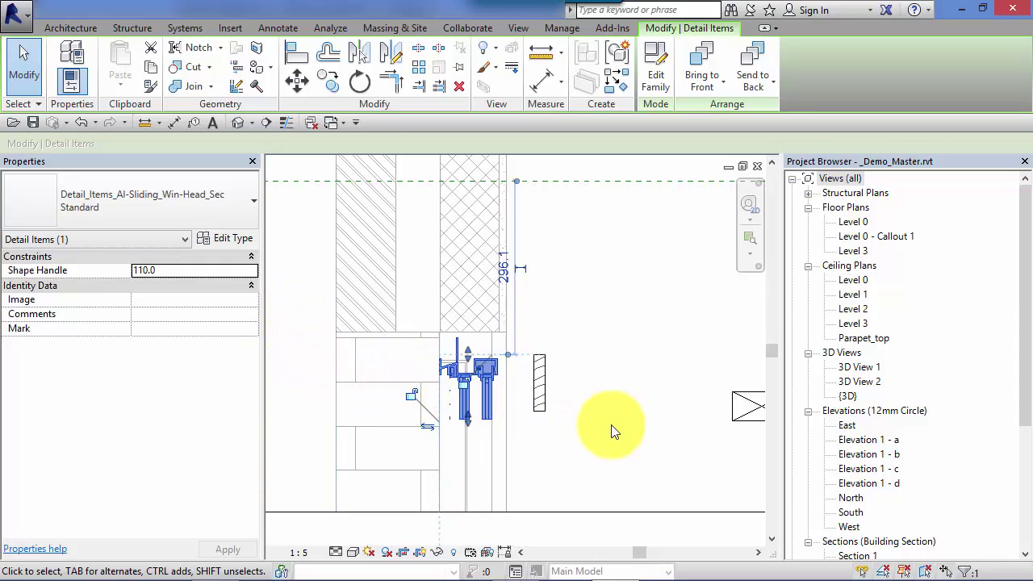
Move the 19x97mm Planned_Timber_Sec board up against the wall above the window head.
middle_click_drag(692, 422, 485, 387)
left_click(506, 391)
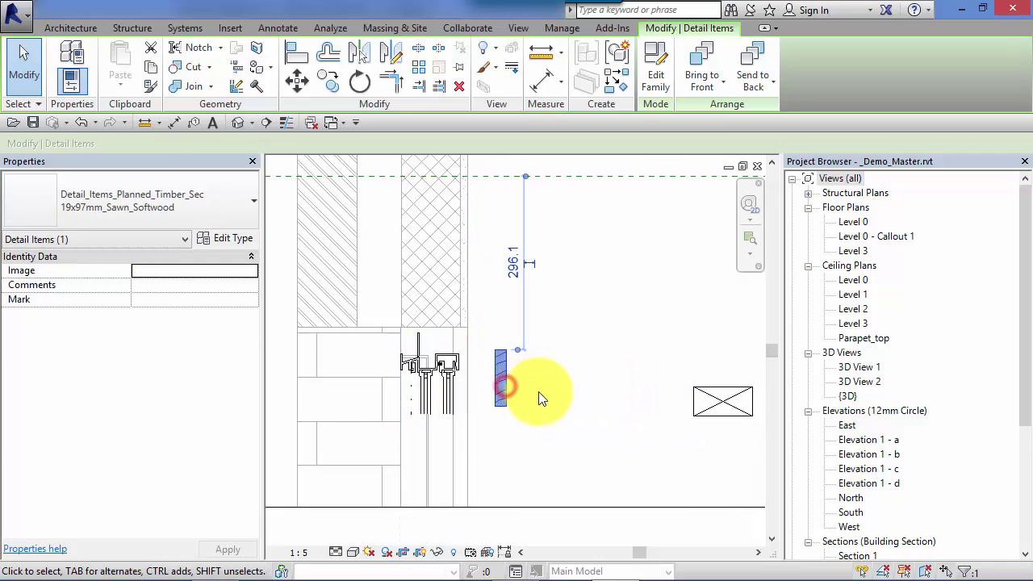
left_click_drag(499, 392, 430, 380)
scroll(402, 324, "up", 5)
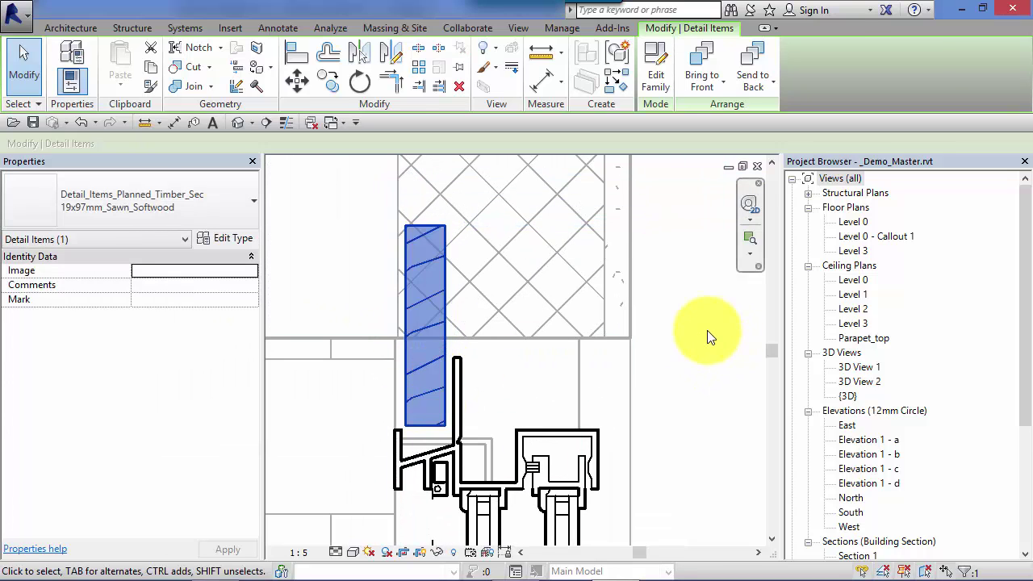
Drag the Timber_Stud 50x100mm onto the window head beside the timber board, snapping to Nearest.
left_click(707, 332)
scroll(708, 351, "down", 2)
mouse_move(710, 358)
middle_mouse_down()
mouse_move(706, 411)
mouse_move(457, 342)
middle_mouse_up()
scroll(457, 342, "down", 1)
left_click(700, 386)
left_click_drag(709, 400, 474, 398)
scroll(372, 322, "up", 2)
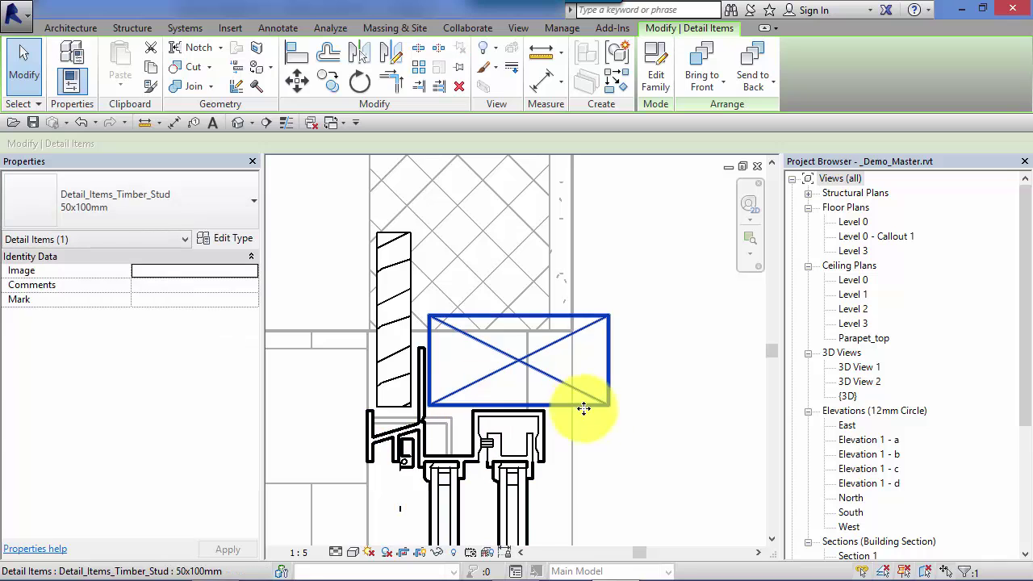
left_click(662, 402)
scroll(662, 401, "down", 2)
middle_click_drag(683, 414, 618, 422)
scroll(629, 441, "up", 1)
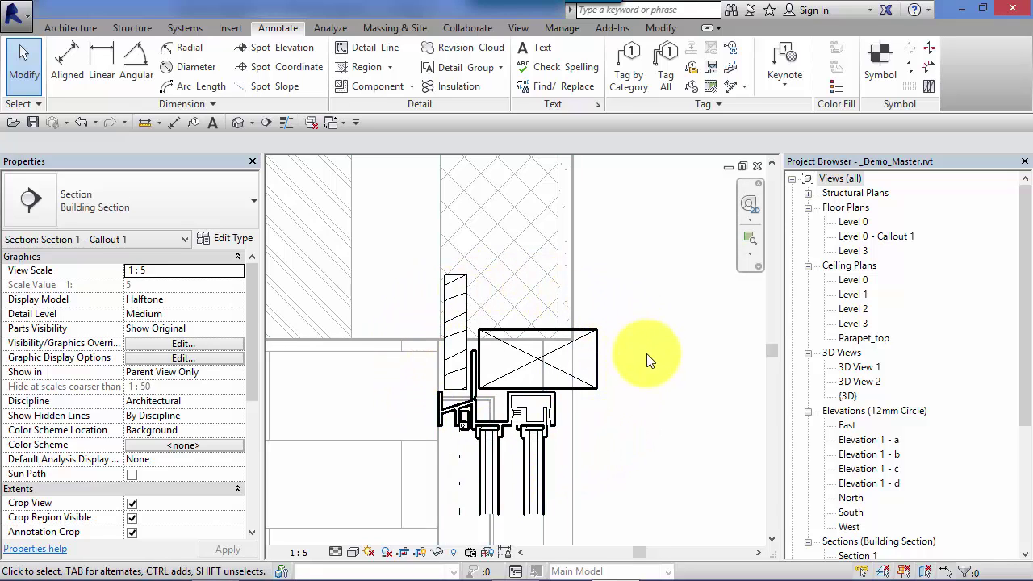
scroll(694, 420, "down", 1)
middle_click_drag(708, 433, 660, 444)
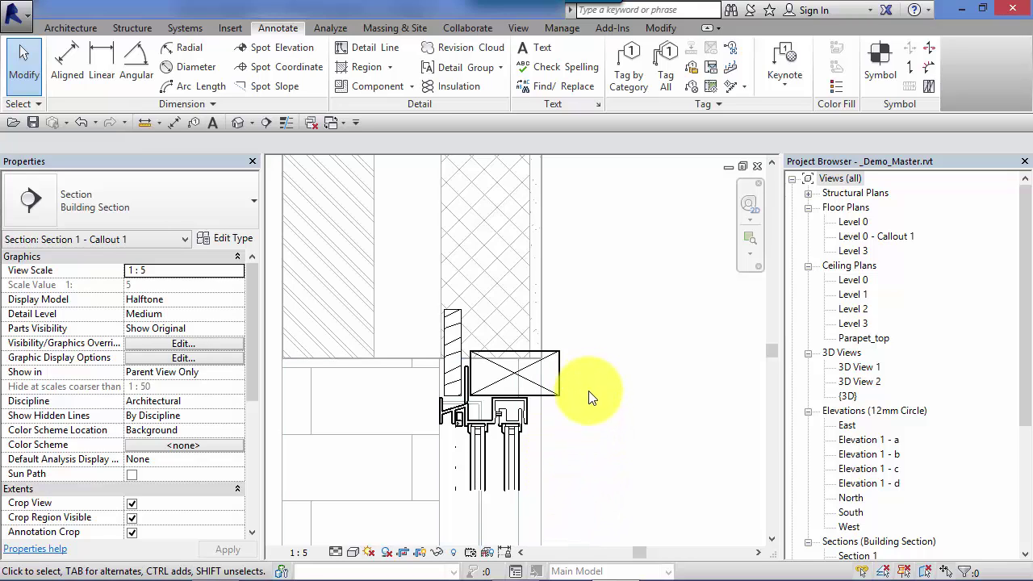
Group the window head, timber board and stud as detail group 'window head 01'.
scroll(656, 307, "down", 2)
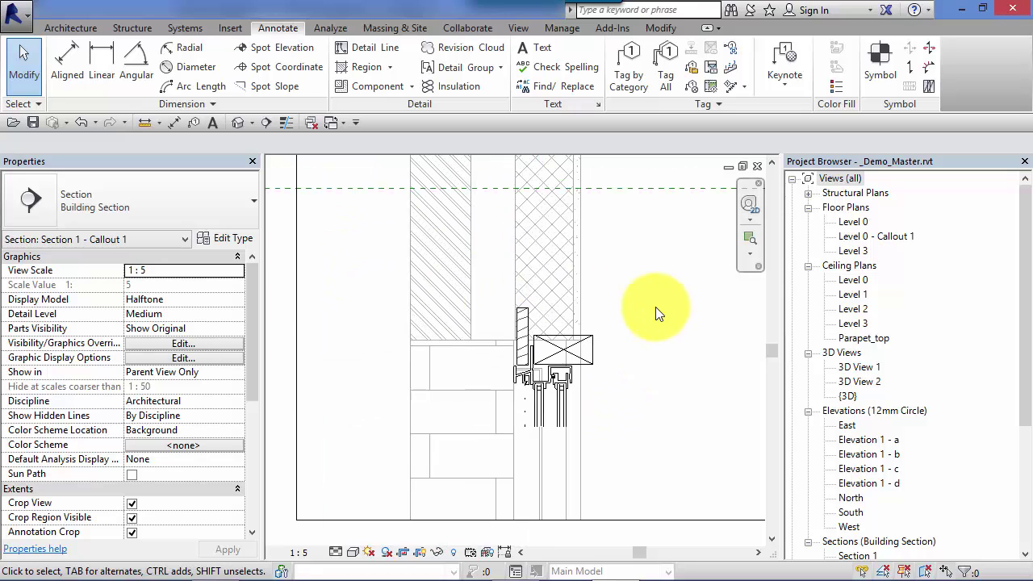
left_click_drag(358, 263, 601, 442)
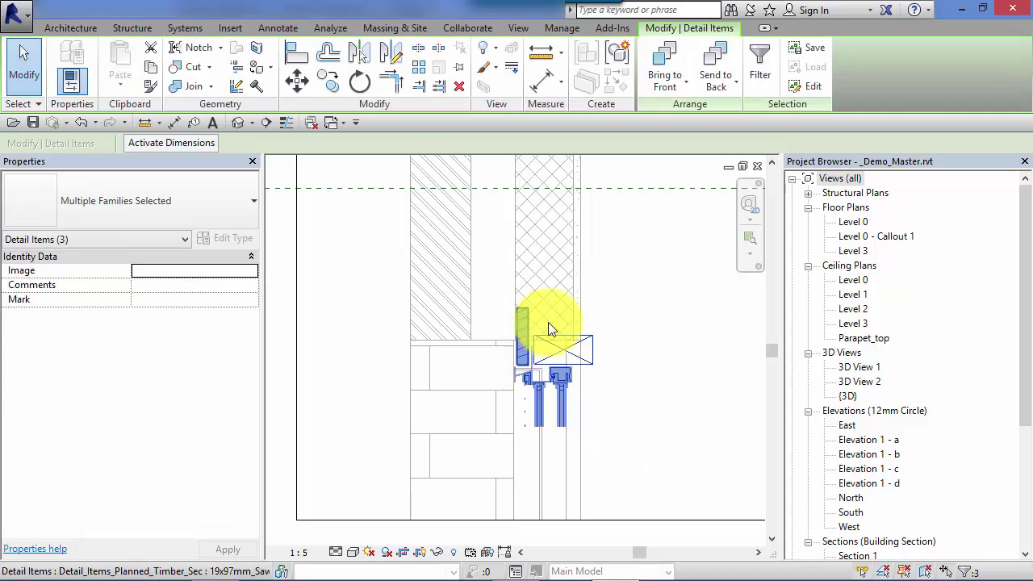
middle_click_drag(703, 362, 678, 381)
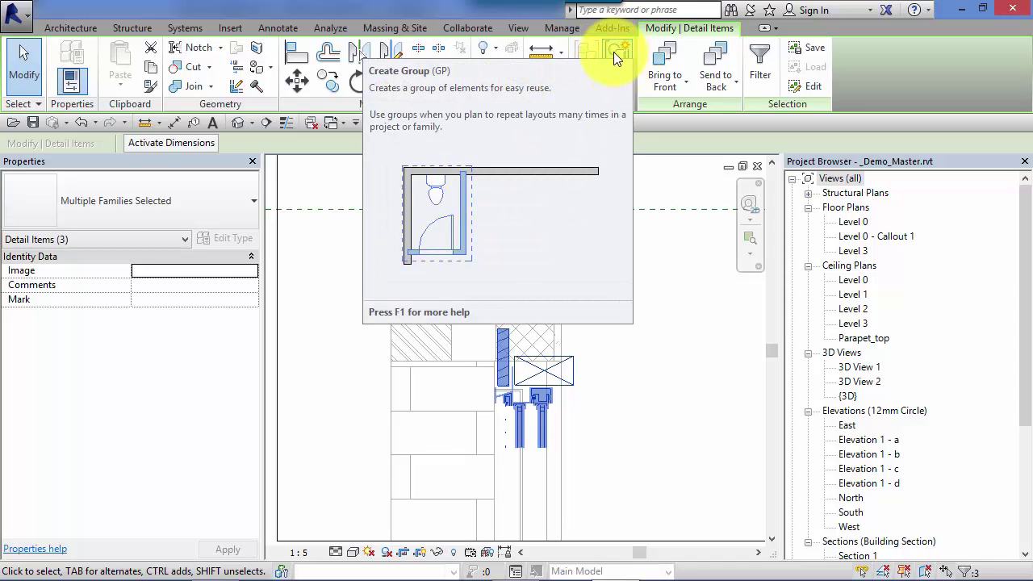
left_click(613, 51)
left_click(516, 282)
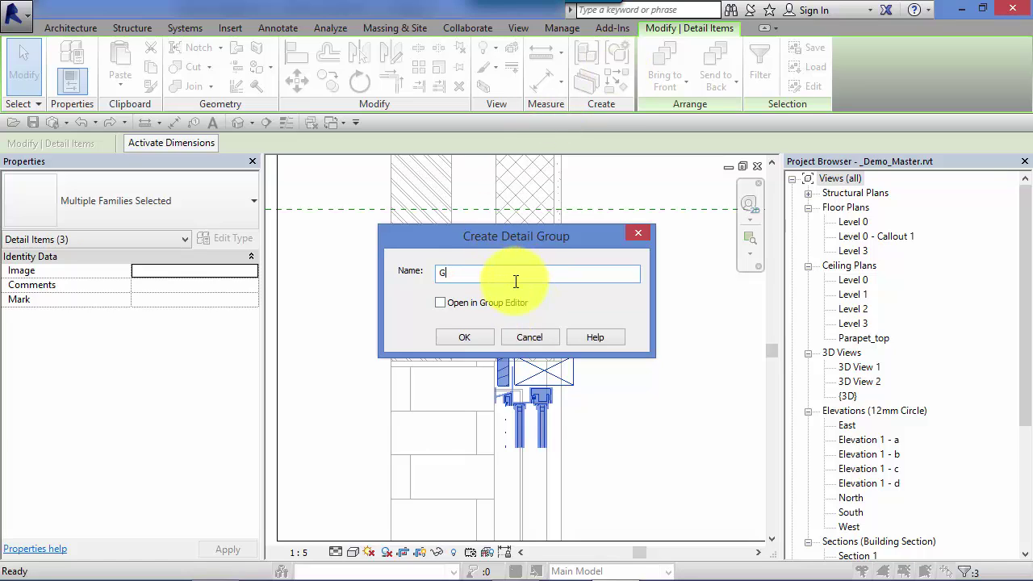
type("Gwindow")
left_click(516, 280)
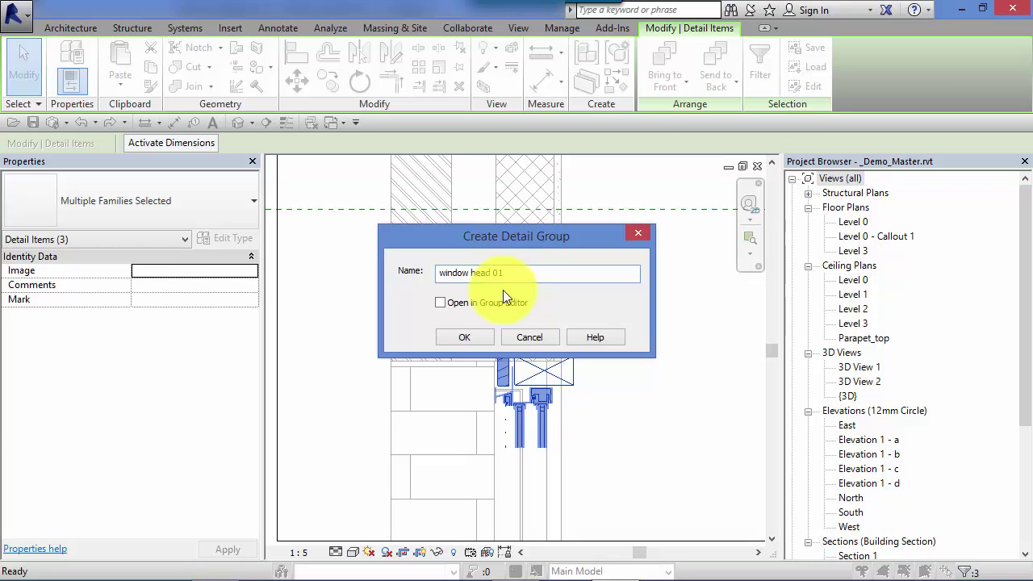
left_click(456, 334)
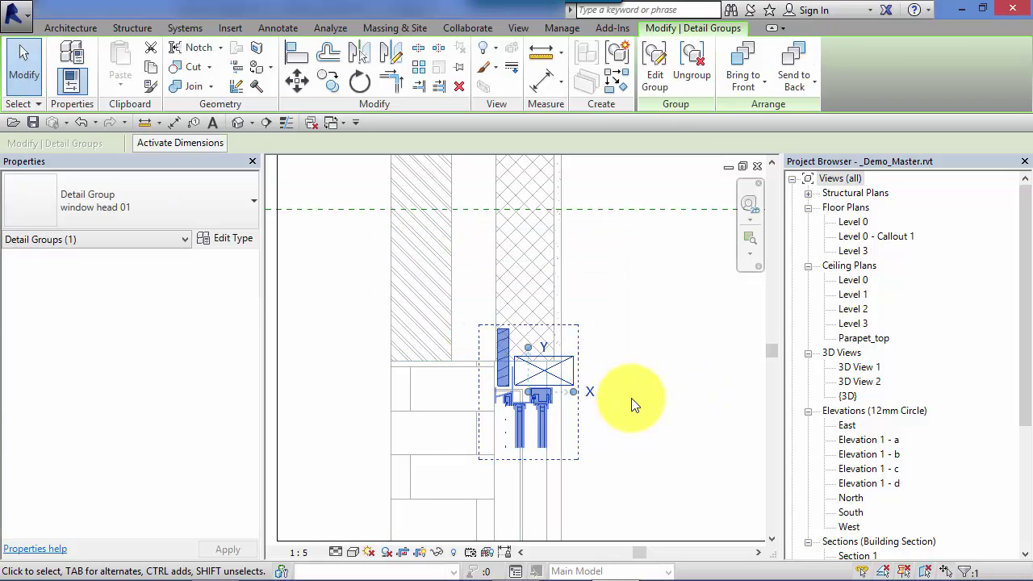
Copy the window head 01 group and place the copy just to its right.
middle_click_drag(628, 396, 558, 343)
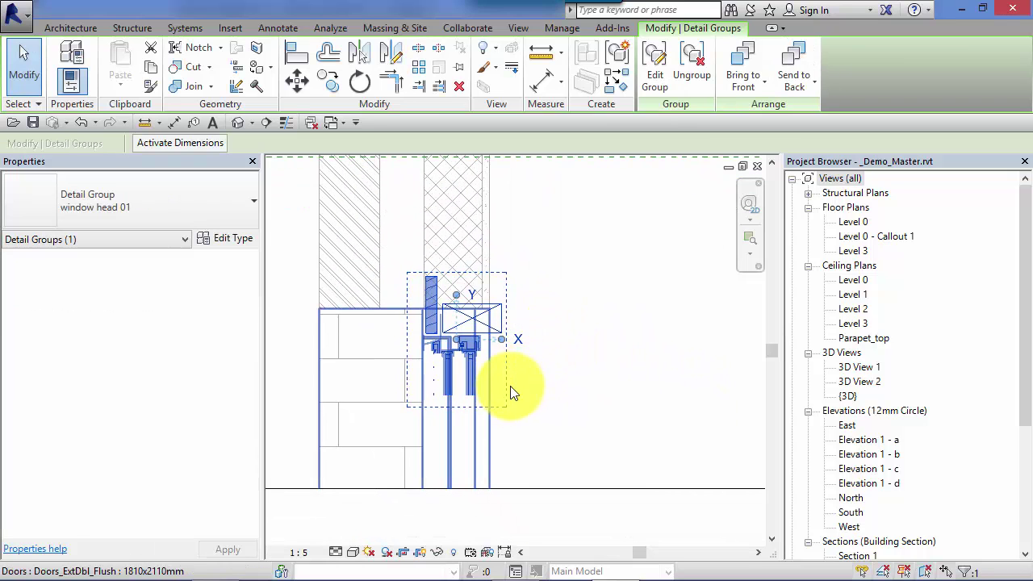
scroll(517, 375, "down", 1)
middle_click_drag(587, 369, 558, 381)
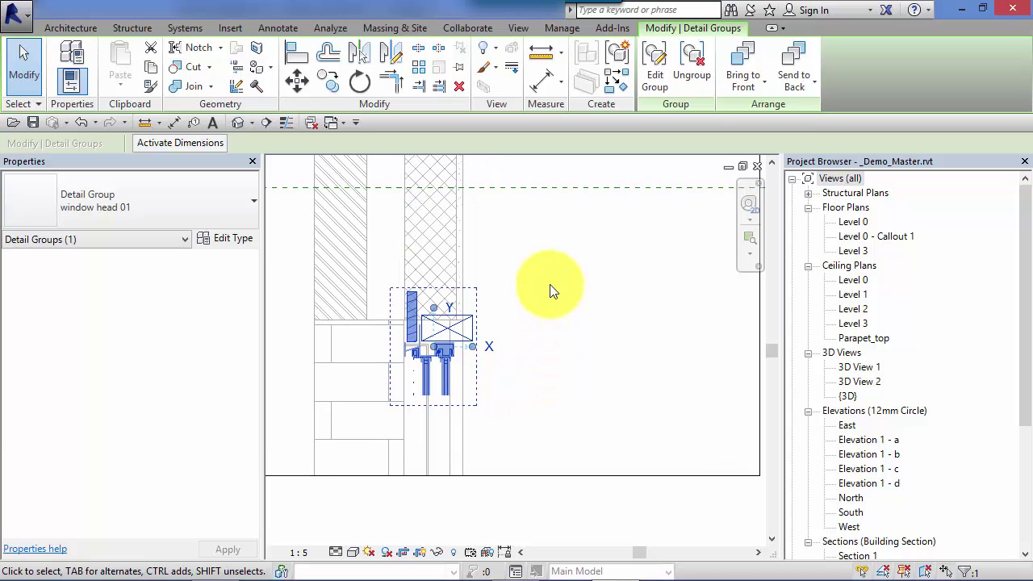
left_click(326, 84)
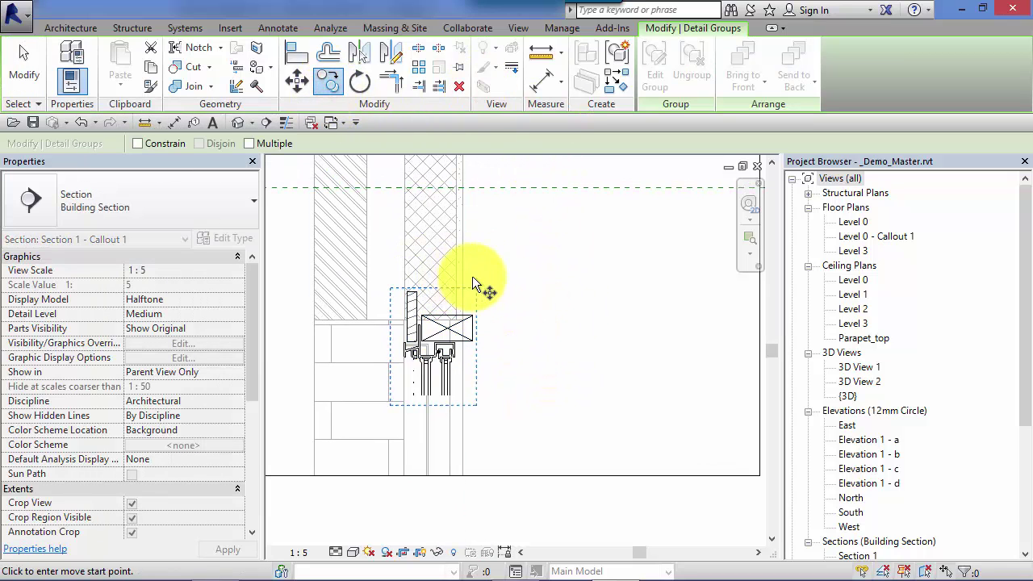
left_click(473, 276)
left_click(656, 265)
middle_click_drag(704, 362, 671, 376)
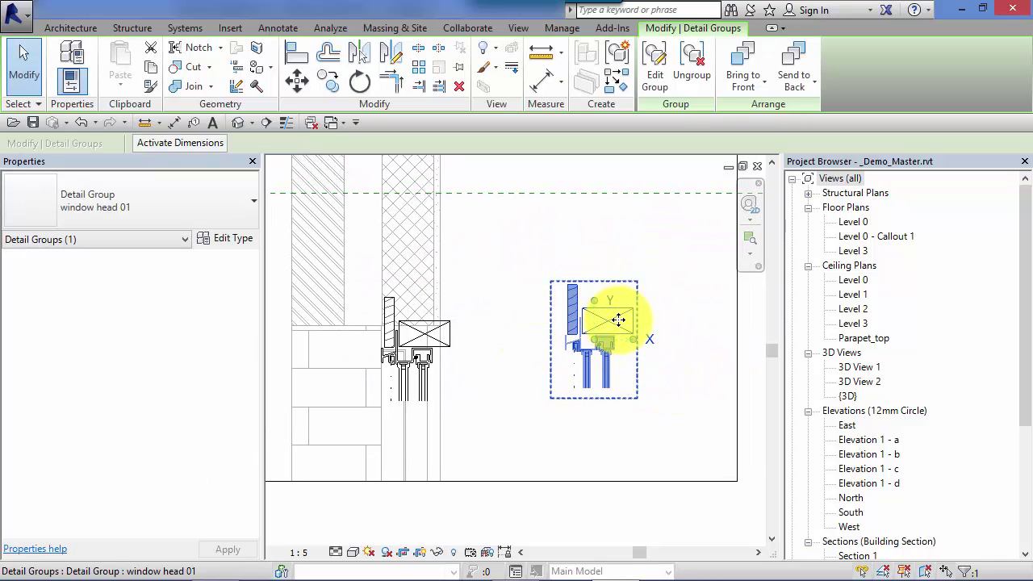
middle_click_drag(535, 334, 521, 391)
left_click(537, 287)
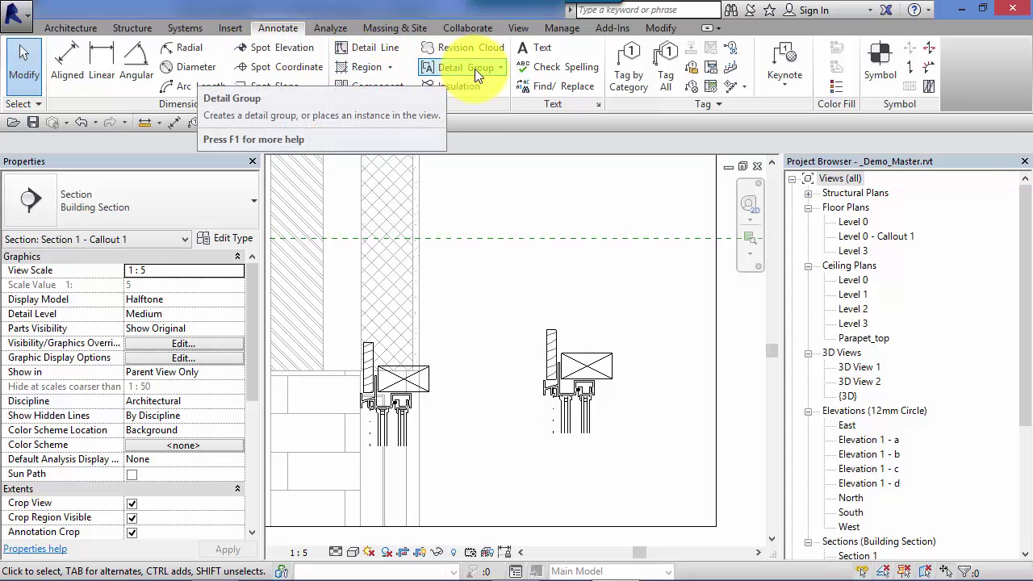
Place another window head 01 group in the callout, then open the Section 1 view.
left_click(502, 64)
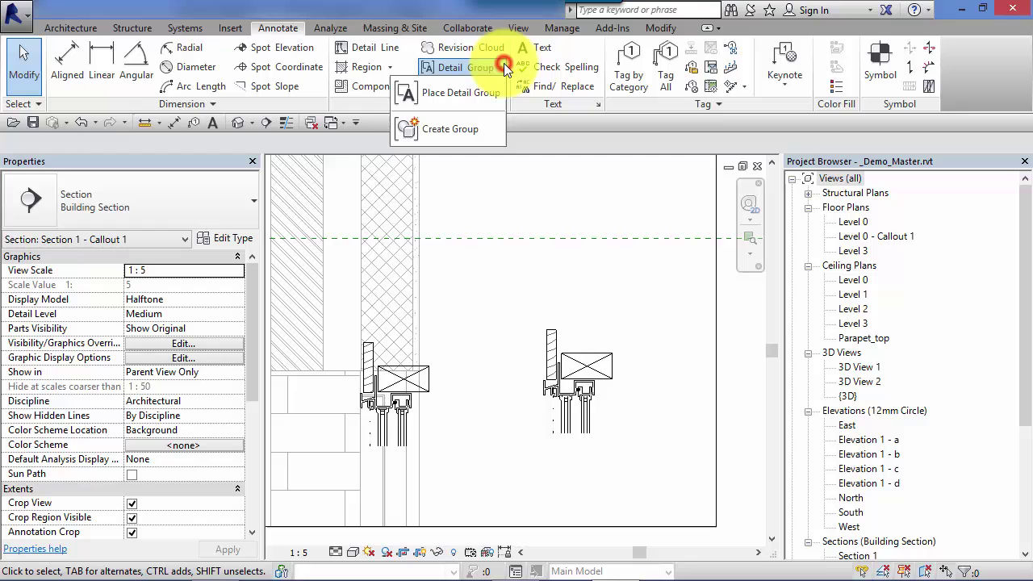
left_click(457, 94)
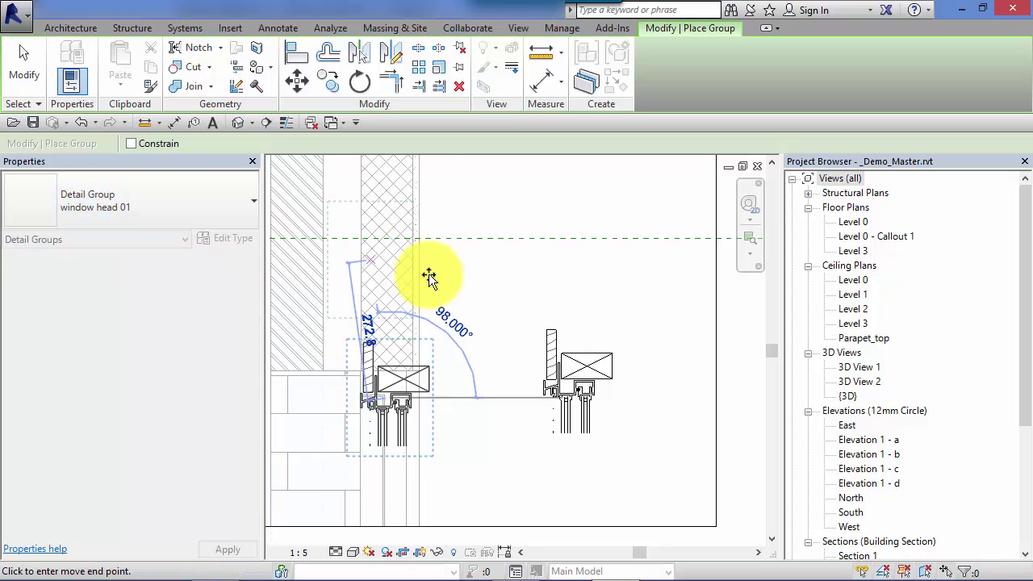
middle_click_drag(595, 265, 554, 372)
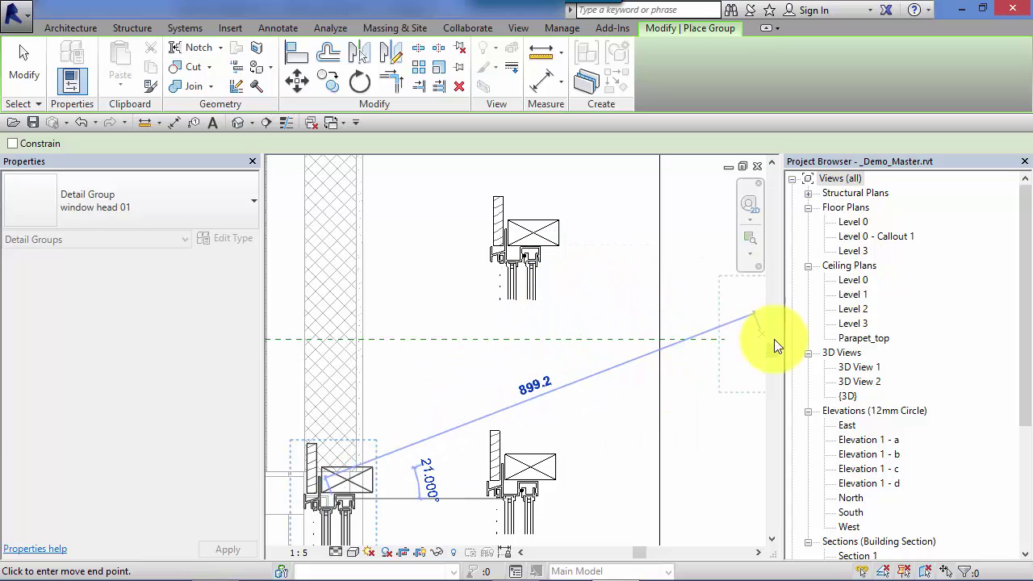
left_click_drag(1027, 375, 1019, 422)
double_click(858, 483)
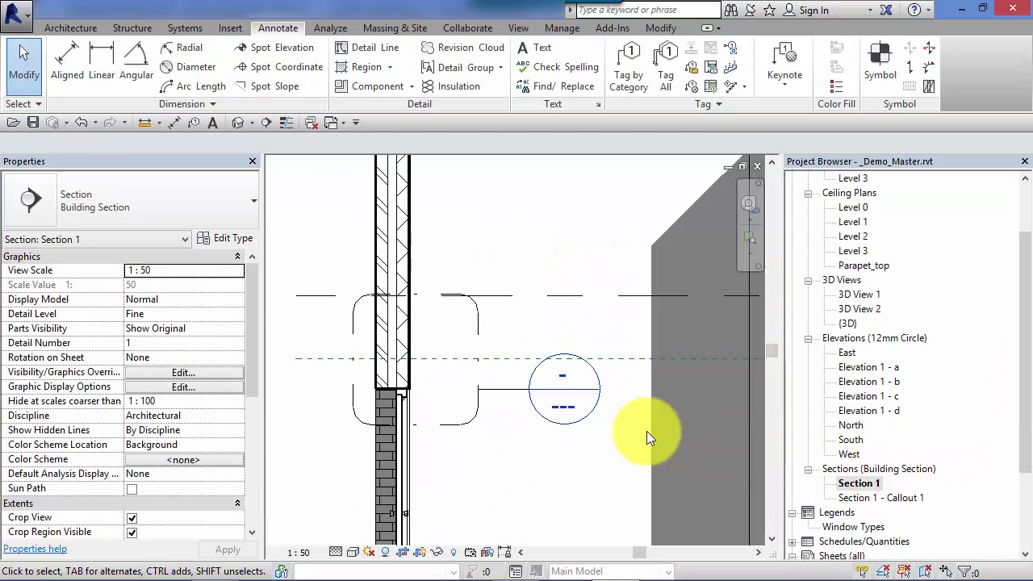
Set Section 1's view scale to 1:20 and frame the window opening.
left_click(298, 552)
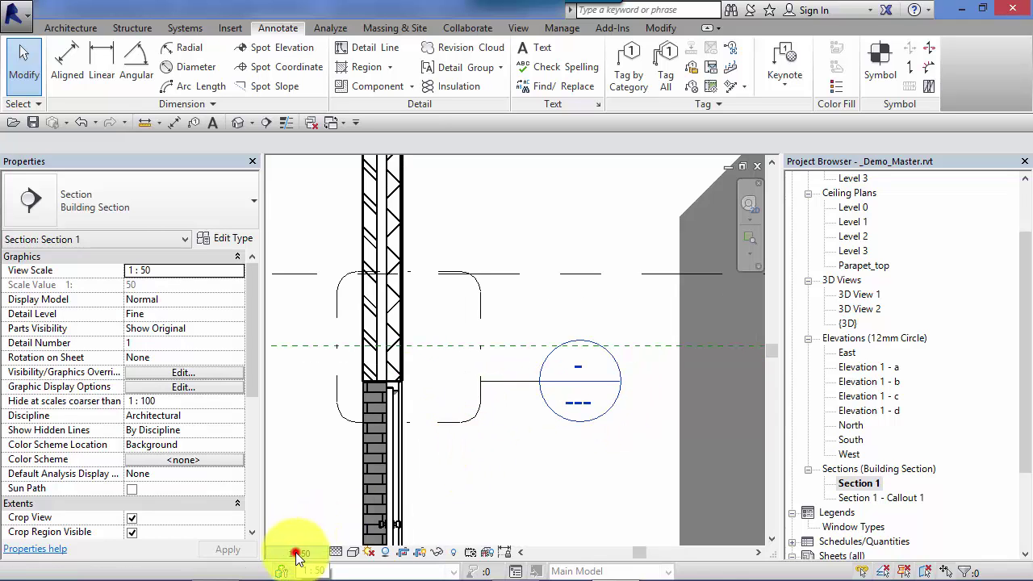
left_click(324, 393)
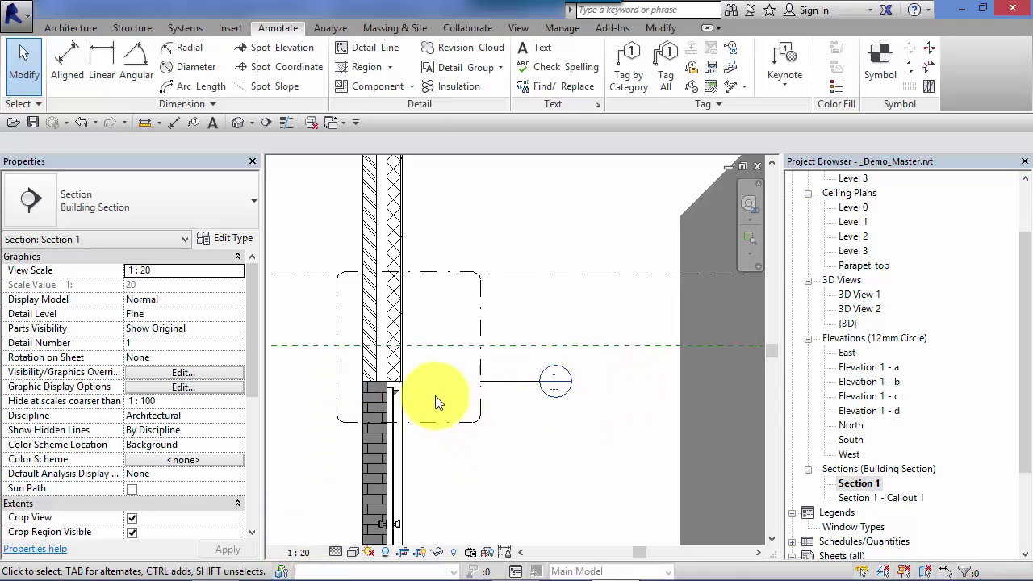
middle_click_drag(428, 427, 607, 364)
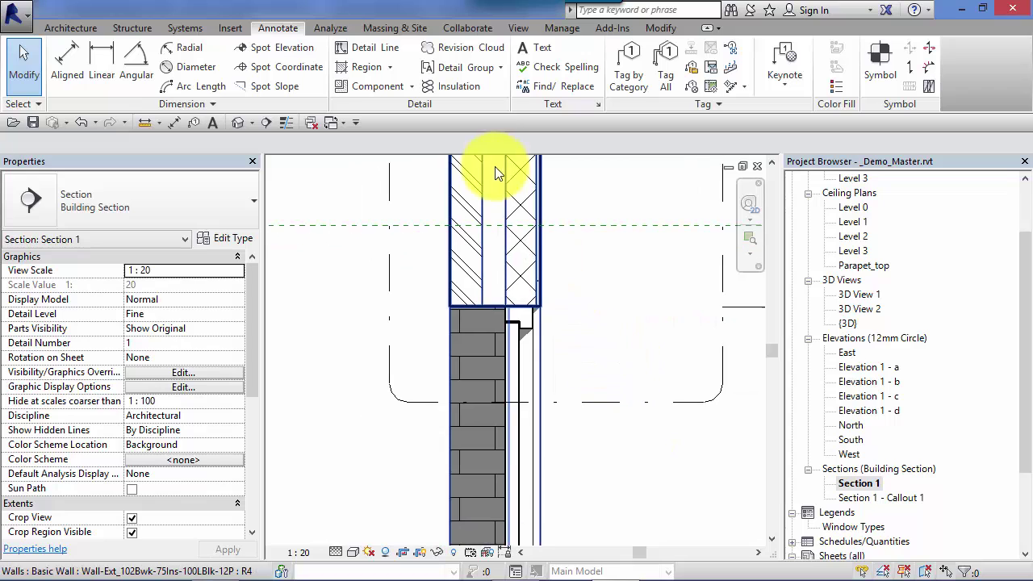
Place a window head 01 detail group at the wall's window head.
left_click(465, 70)
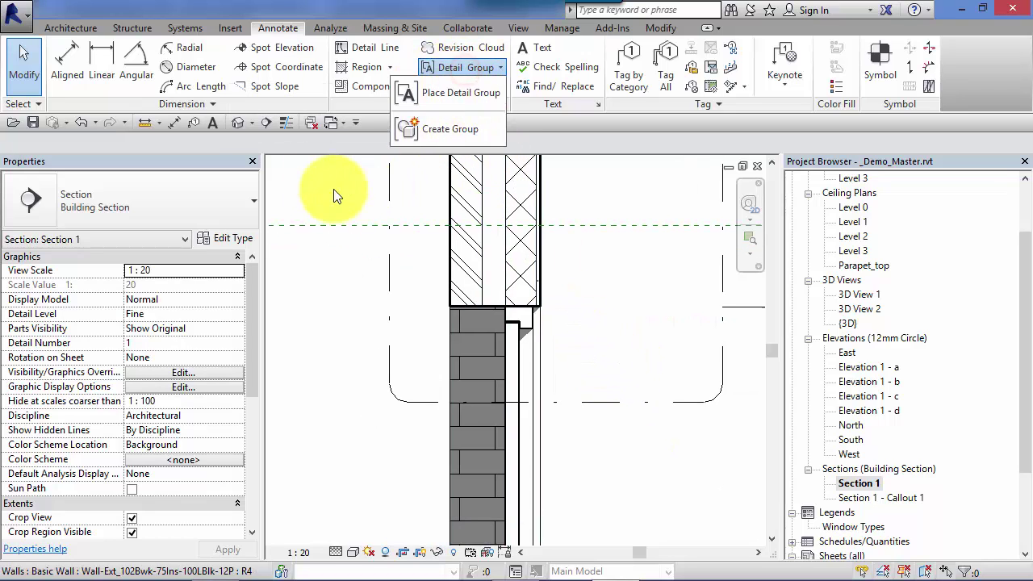
left_click(483, 101)
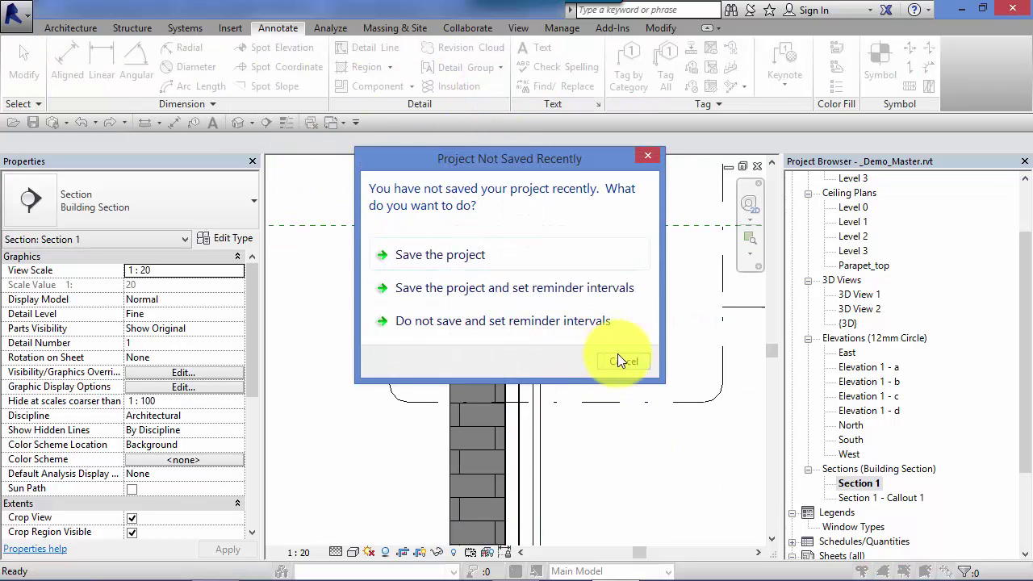
left_click(617, 361)
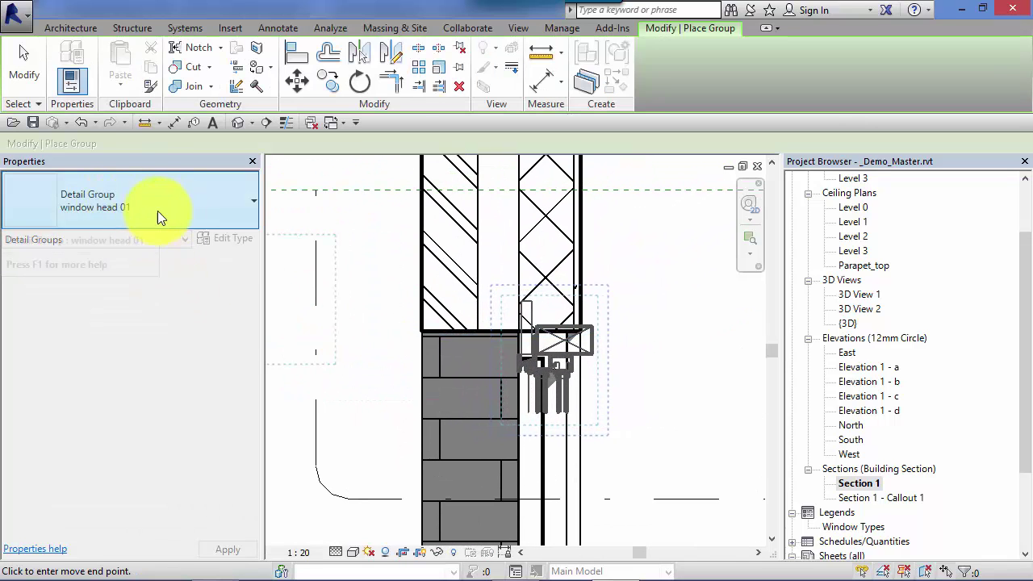
left_click(547, 376)
middle_click_drag(703, 380, 714, 355)
left_click(23, 80)
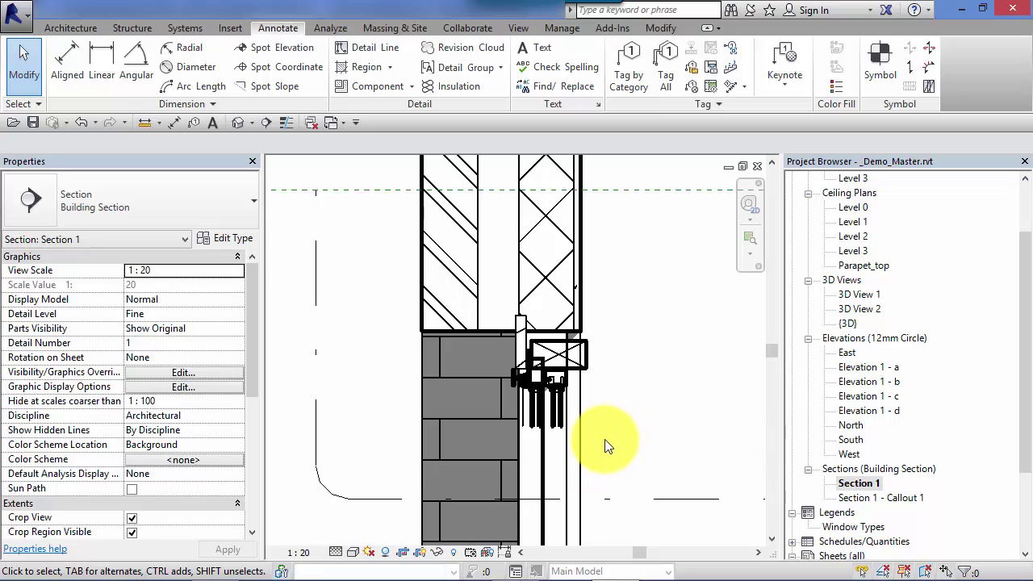
Zoom in on the placed window head 01 group in Section 1.
scroll(614, 440, "up", 3)
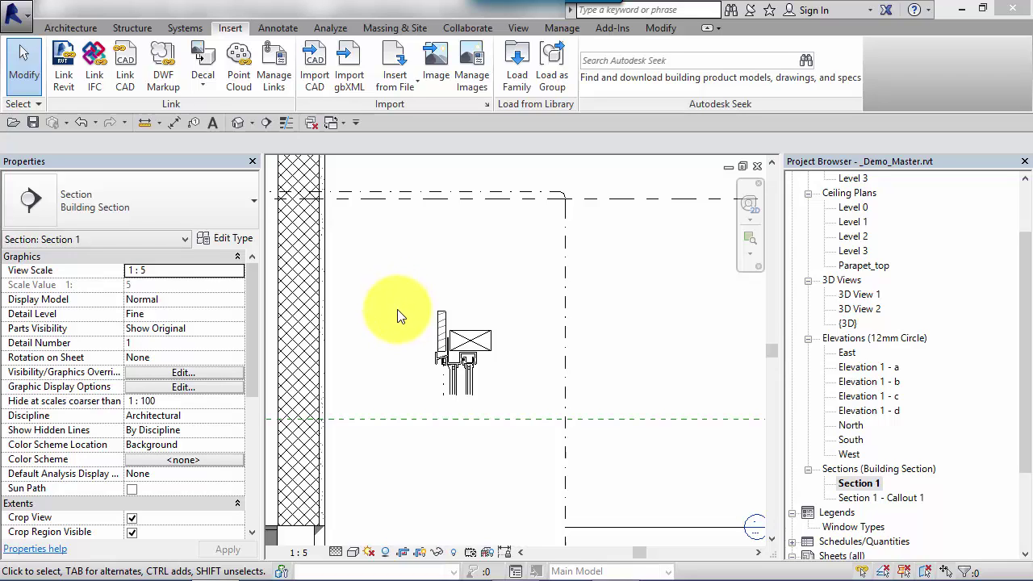
left_click(450, 344)
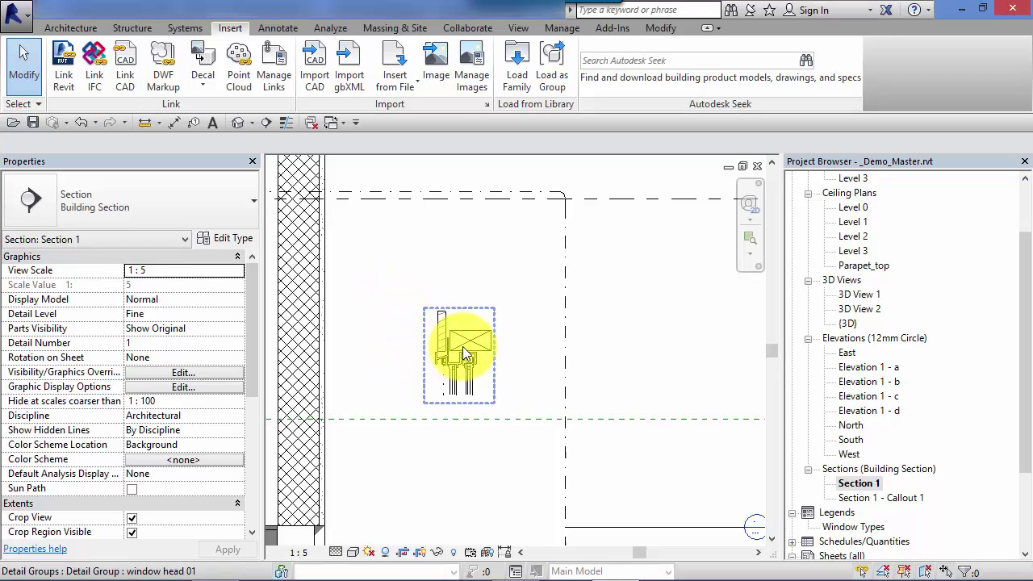
left_click(461, 346)
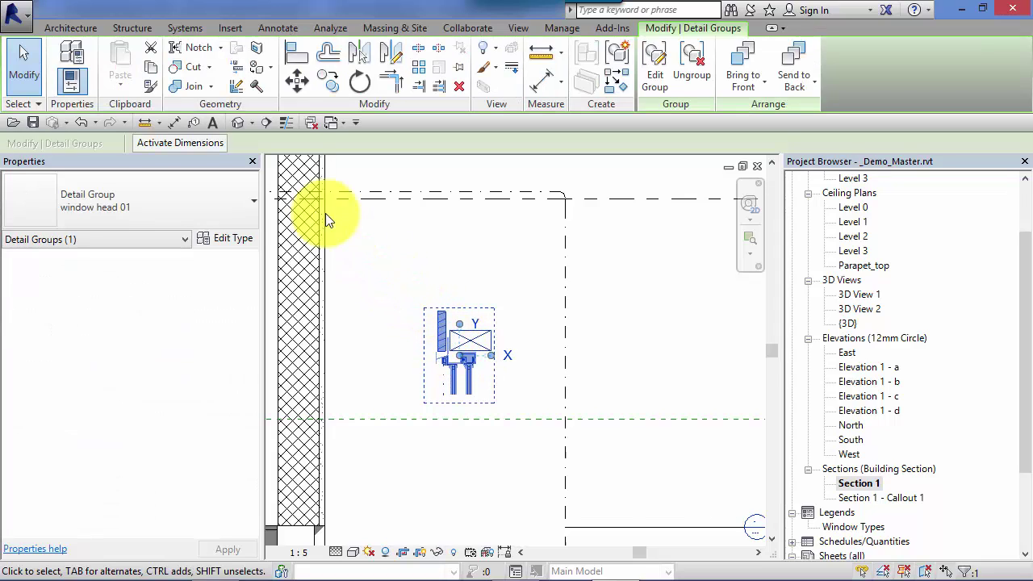
left_click(24, 14)
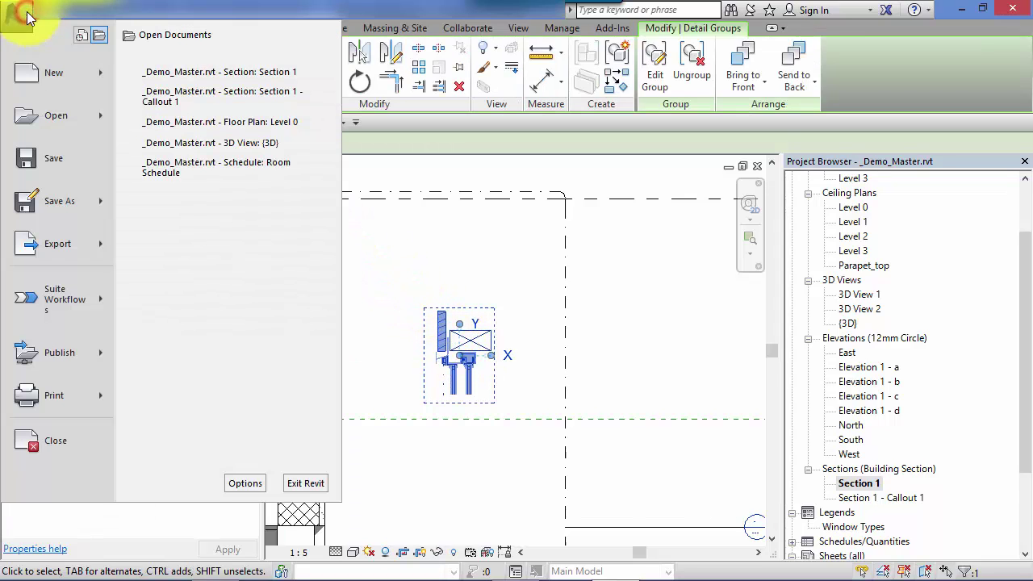
left_click(98, 204)
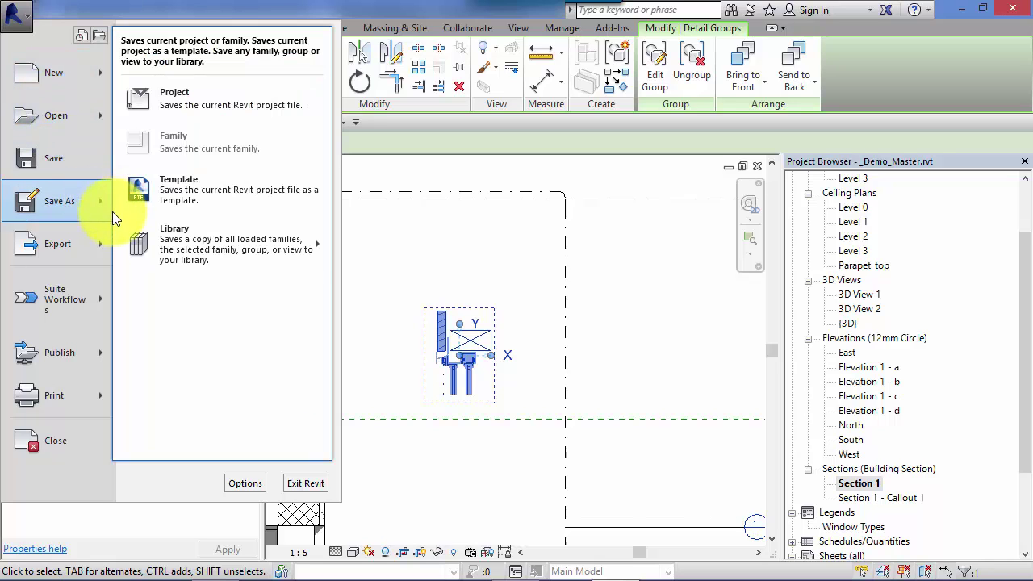
left_click(313, 240)
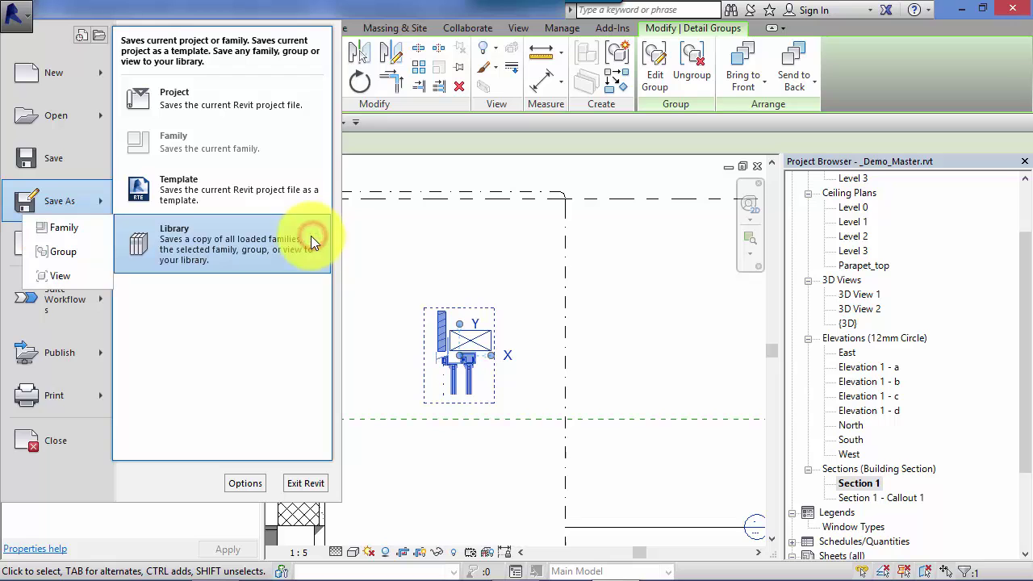
left_click(67, 253)
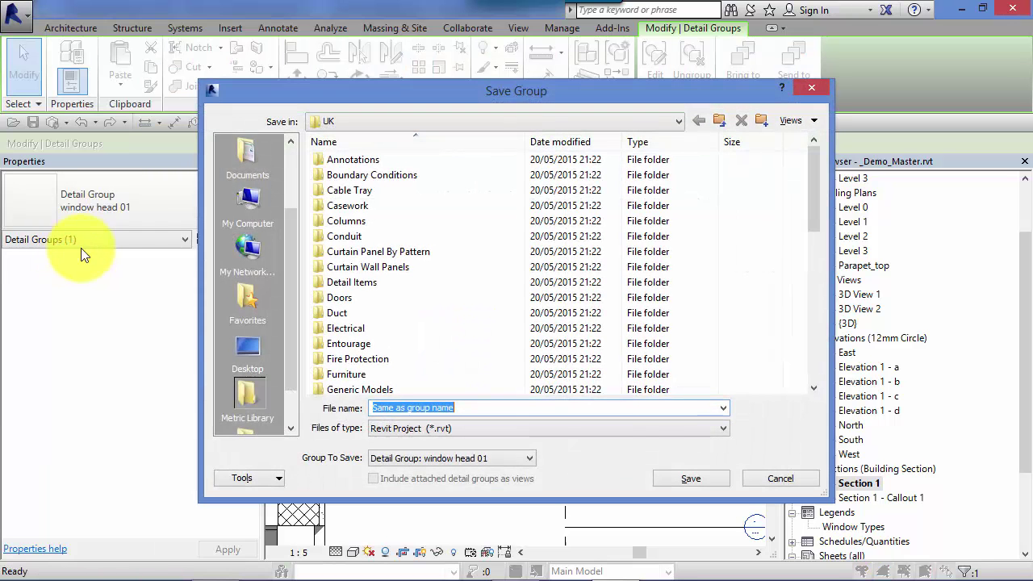
left_click_drag(293, 97, 243, 32)
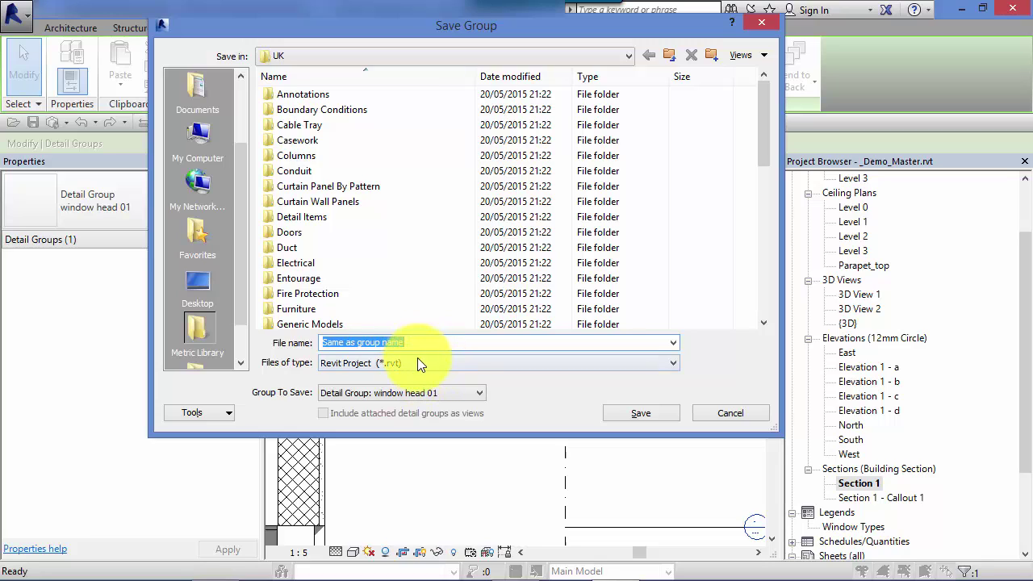
left_click(712, 412)
scroll(662, 380, "up", 3)
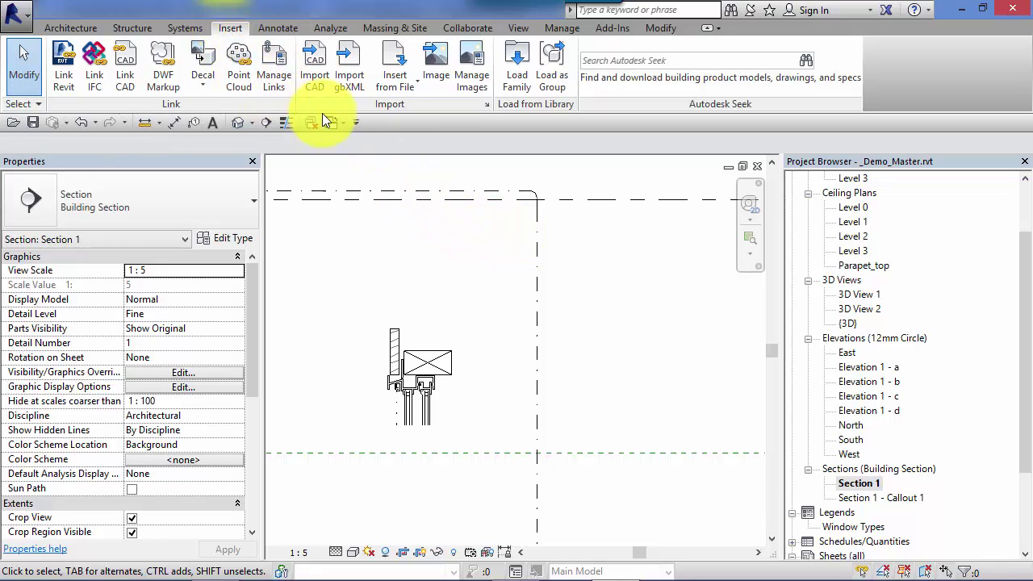
left_click(412, 80)
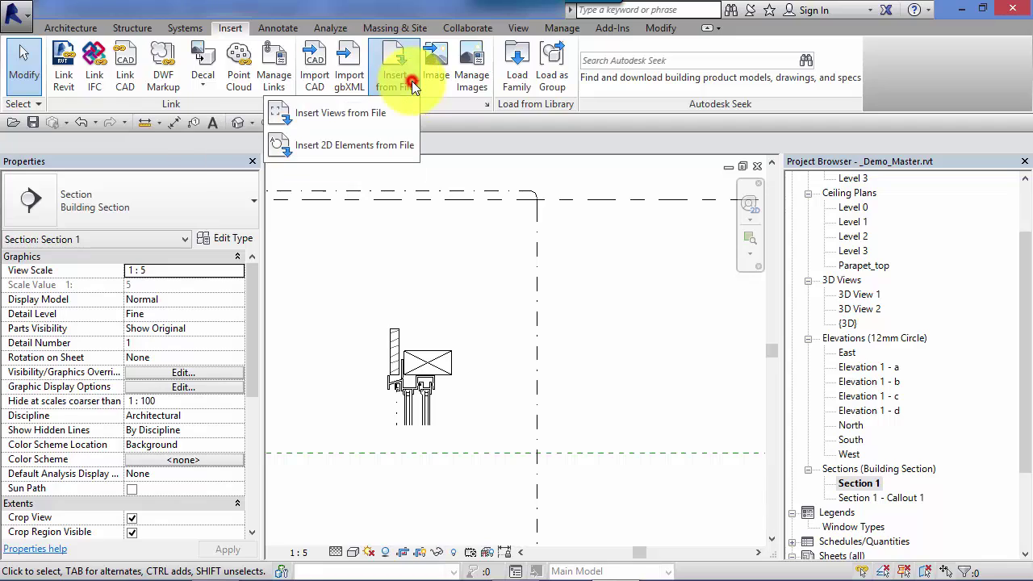
left_click(367, 150)
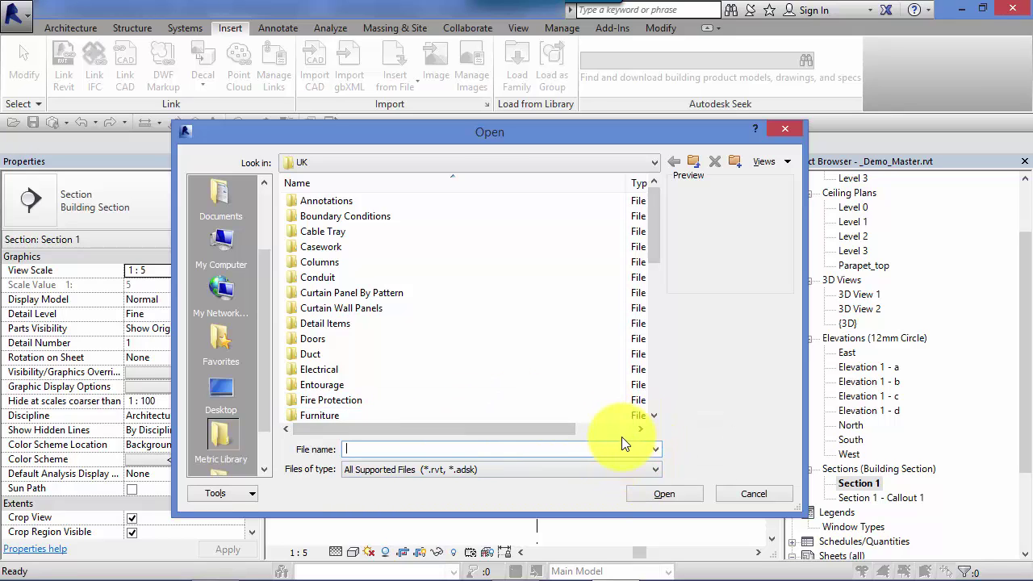
left_click(732, 494)
middle_click_drag(503, 403, 537, 363)
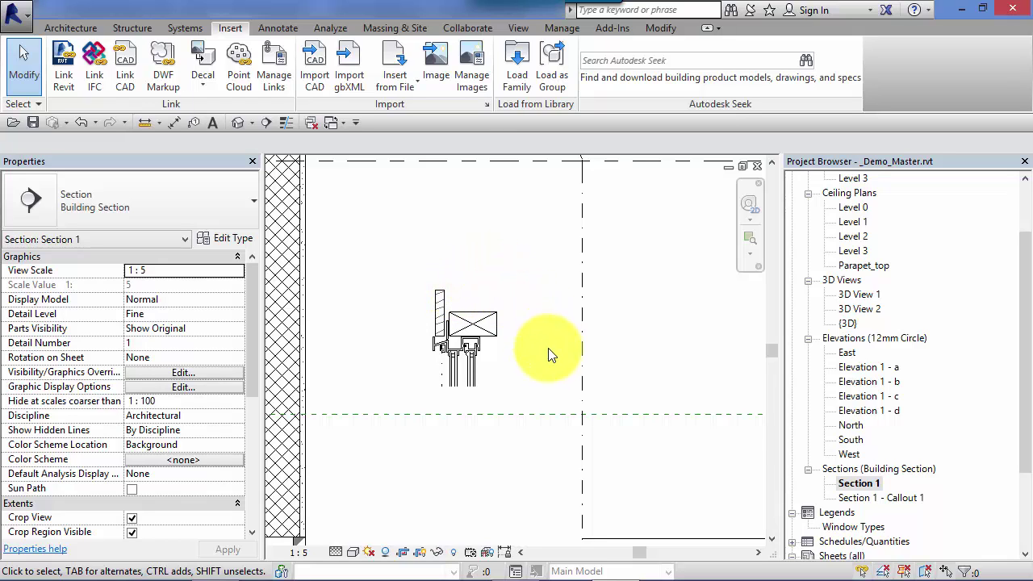
middle_click_drag(554, 376, 579, 389)
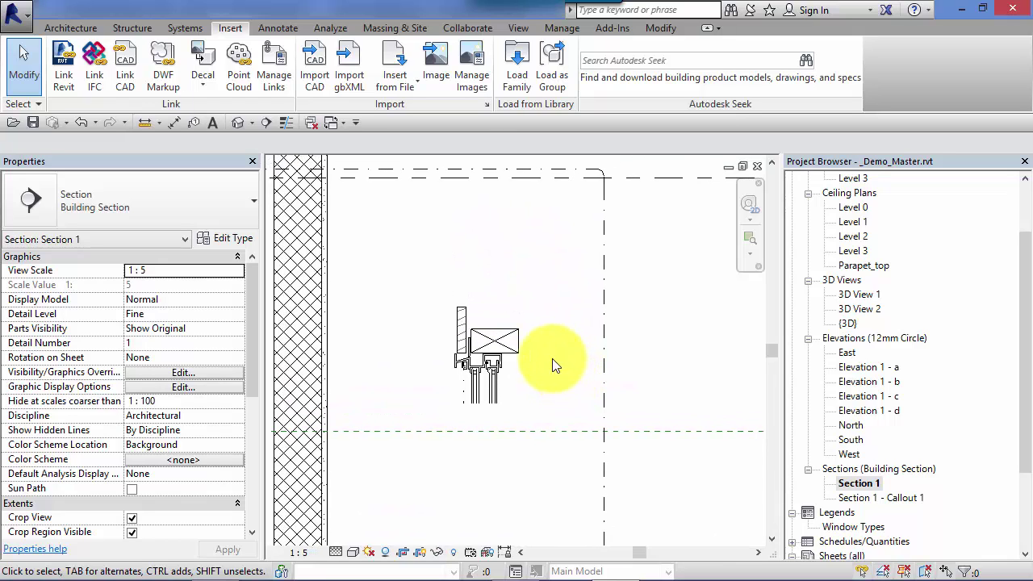